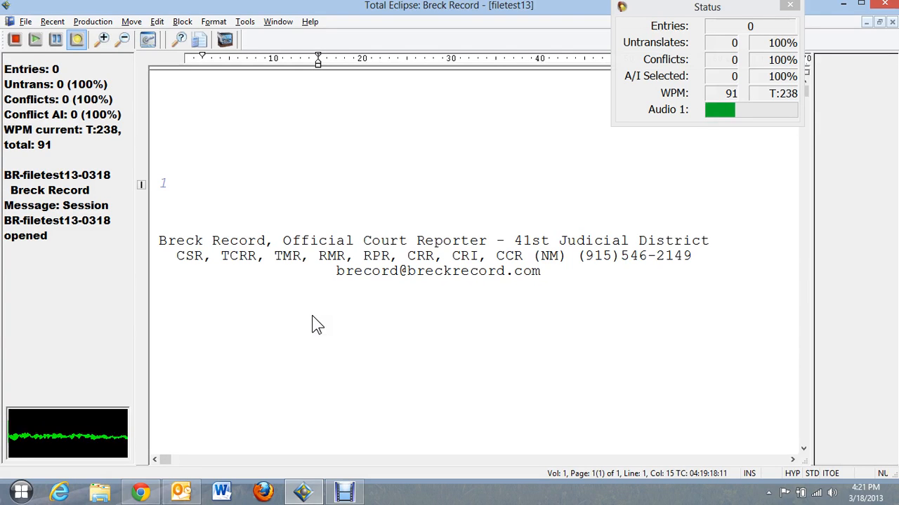
Insert the sworn-witness court setup block with the {<Sworn (Court)} stroke.
type("{<Sworn (Court)}")
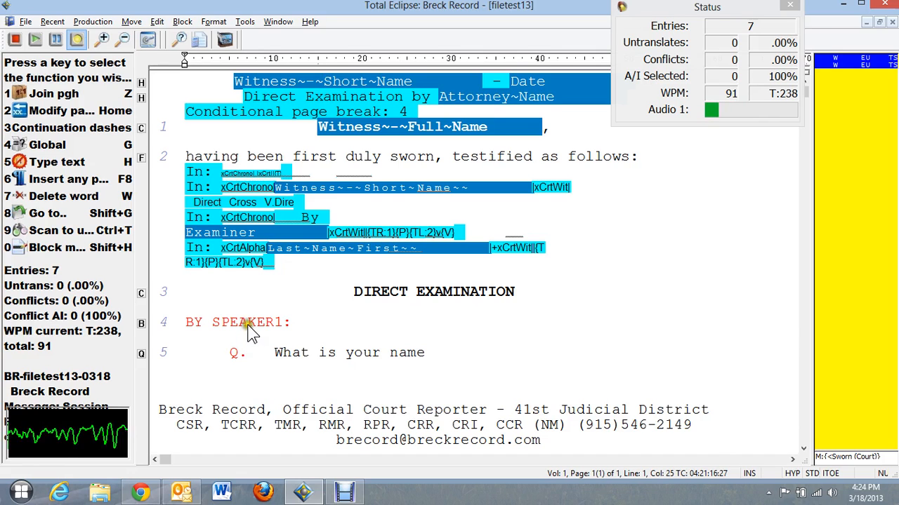
Write the witness's name, 'I live in San Antonio, Texas', 'Did you kill my client?' and SPEAKER2.
left_click(375, 353)
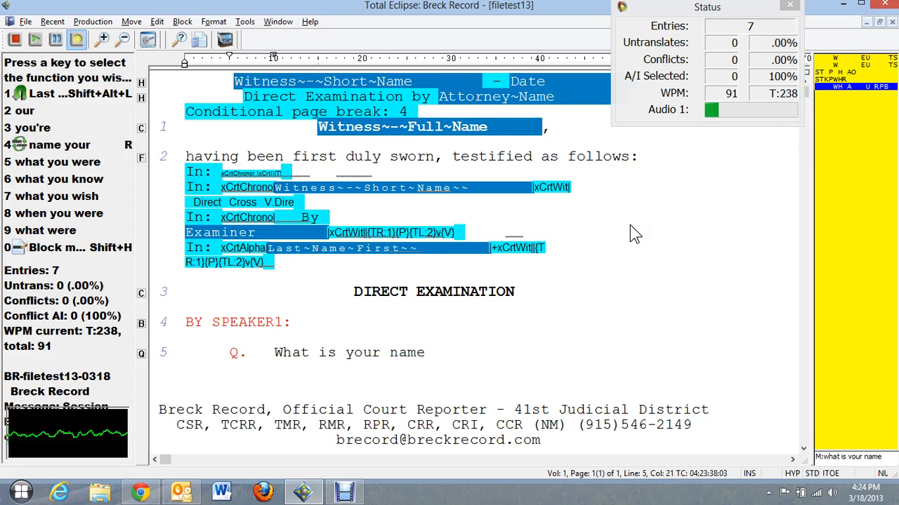
type("? A. Harry Lee {Q}")
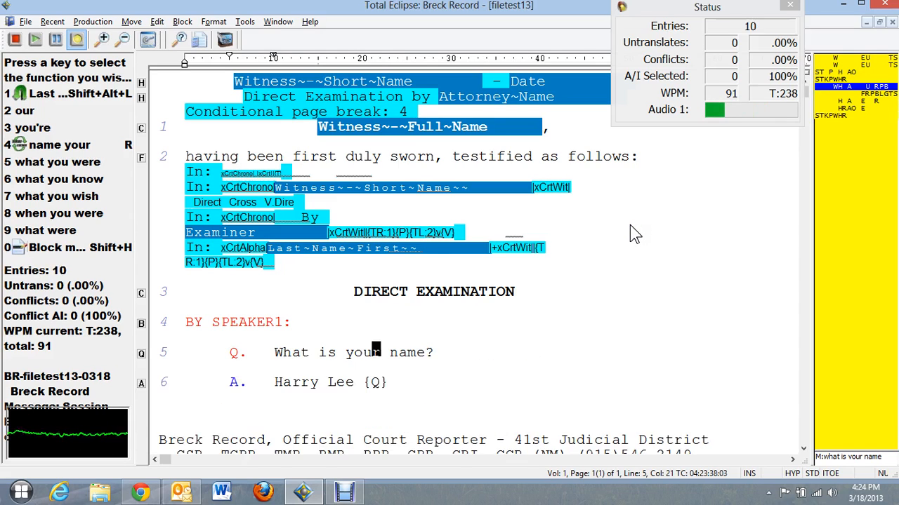
type("Where do you live {A} I")
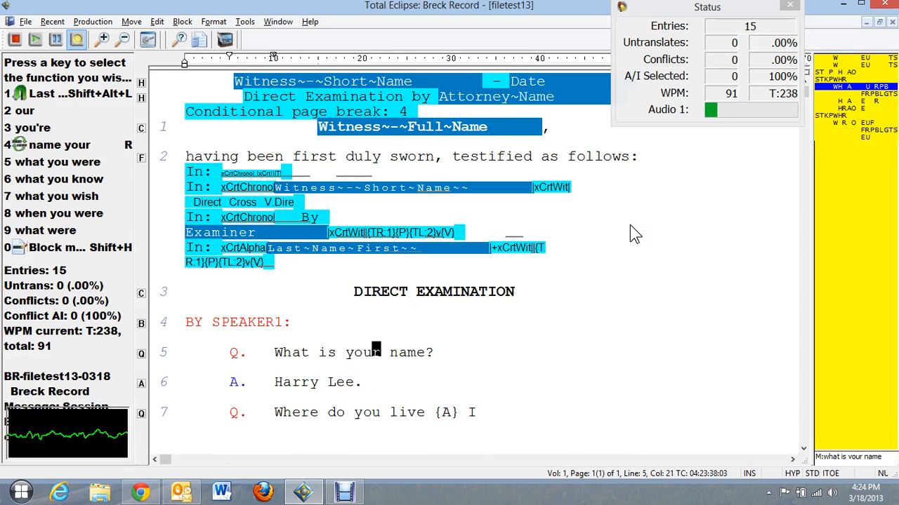
type(" live in San Antonio {,} Texas")
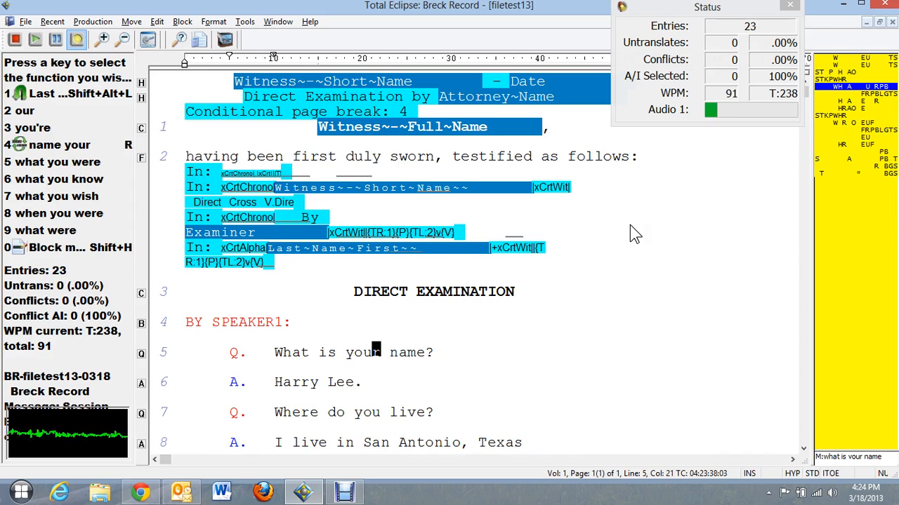
key("Down")
key("Down")
key("Down")
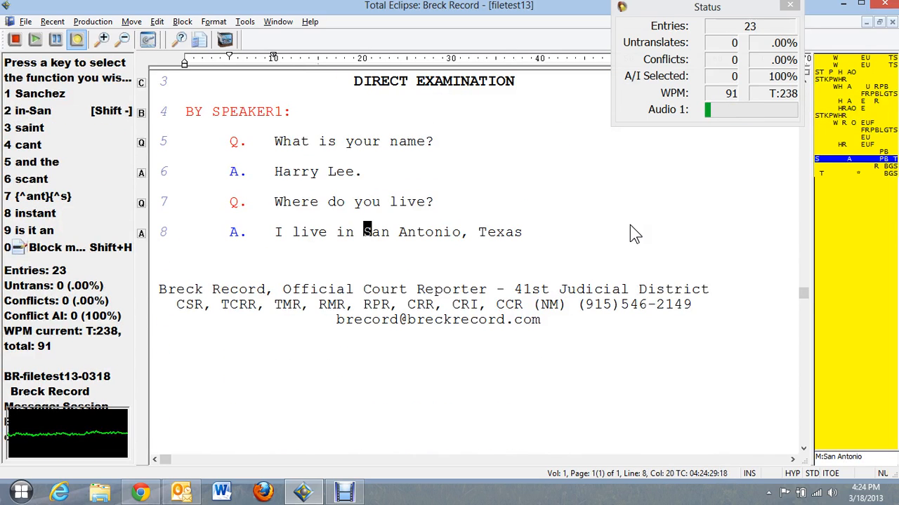
type("{Q}")
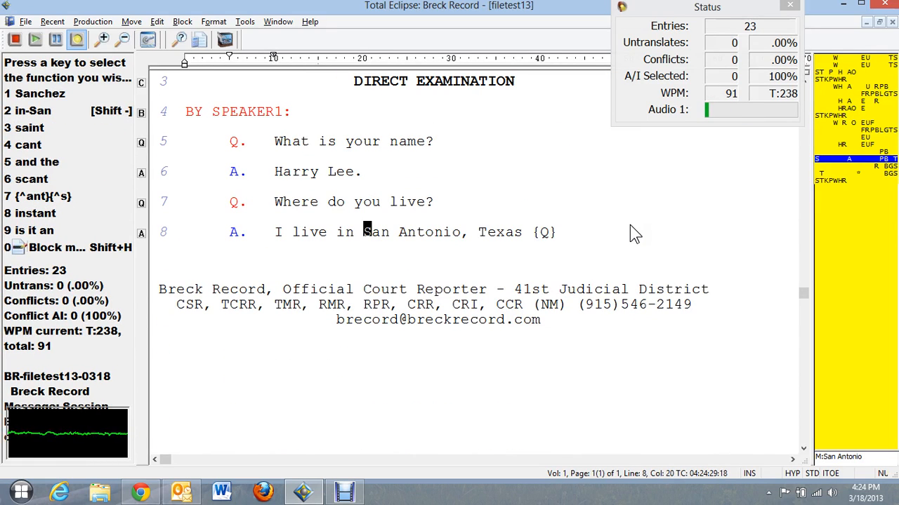
type(" did you kill")
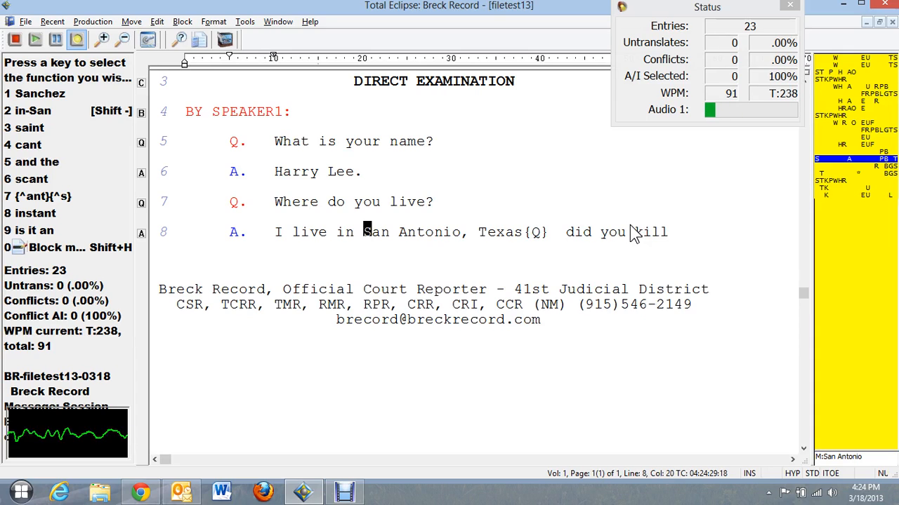
type(" my client")
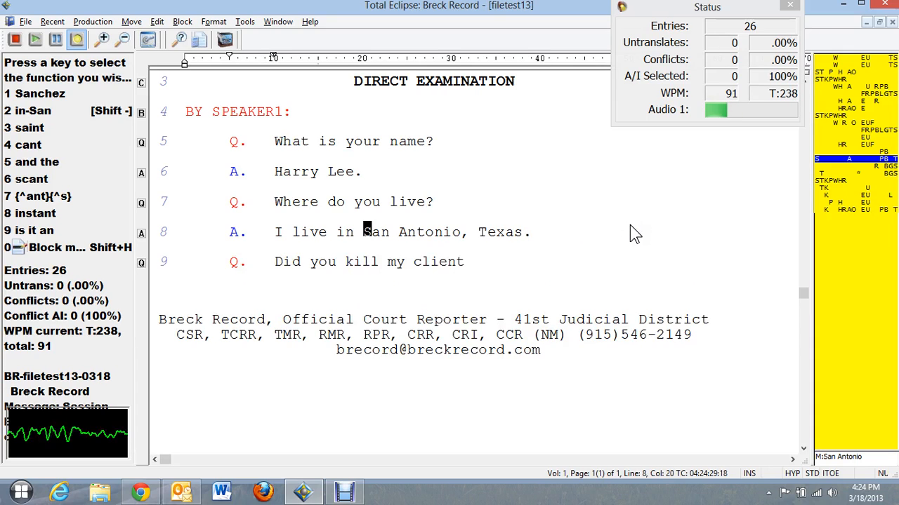
type(" {?}")
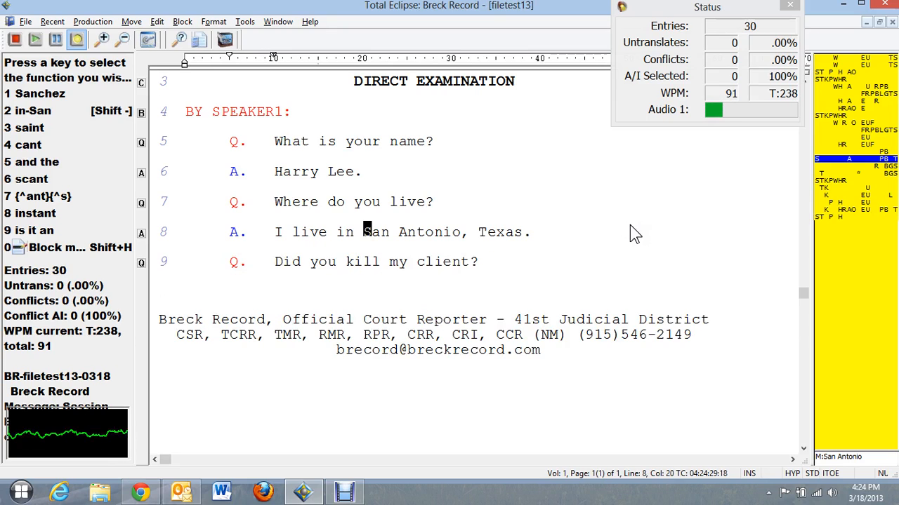
type(" {S:SPEAKER2}")
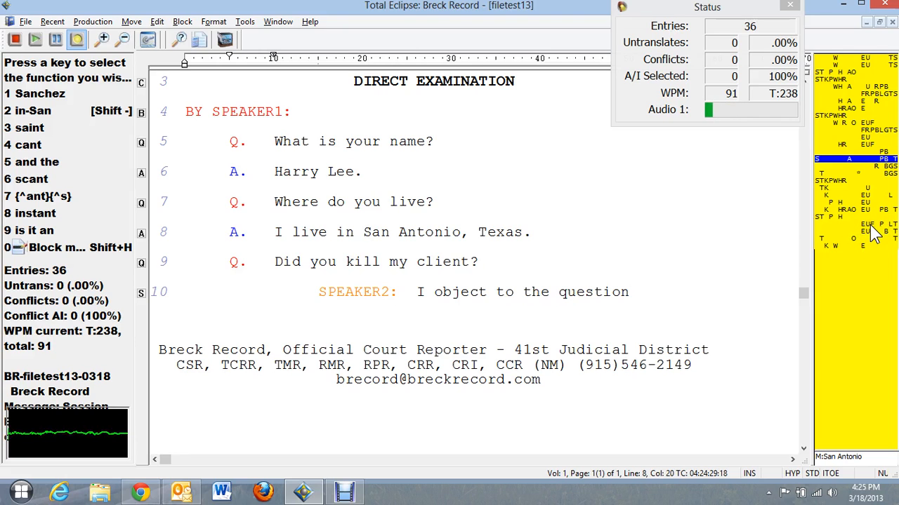
Close the translation alternatives for San and return to SPEAKER2's objection line.
key("Down")
left_click(874, 232)
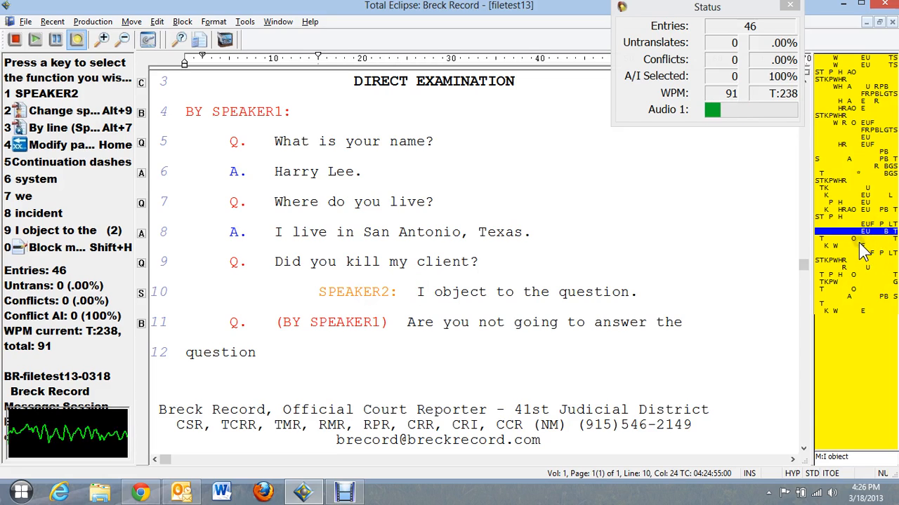
At the resumed question on line 11, add the answer 'No, I'm not.'.
key("ctrl+Right")
key("ctrl+Right")
key("ctrl+Right")
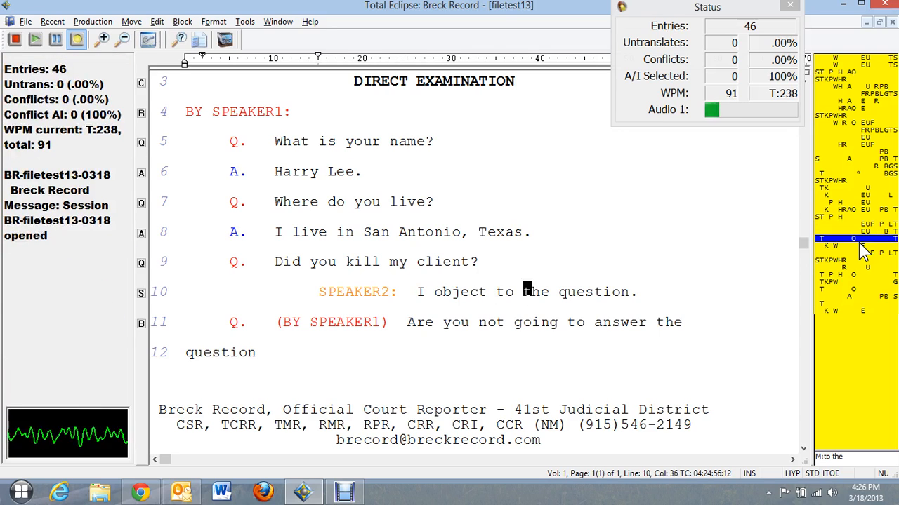
key("ctrl+Right")
key("Down")
key("ctrl+Left")
key("ctrl+Left")
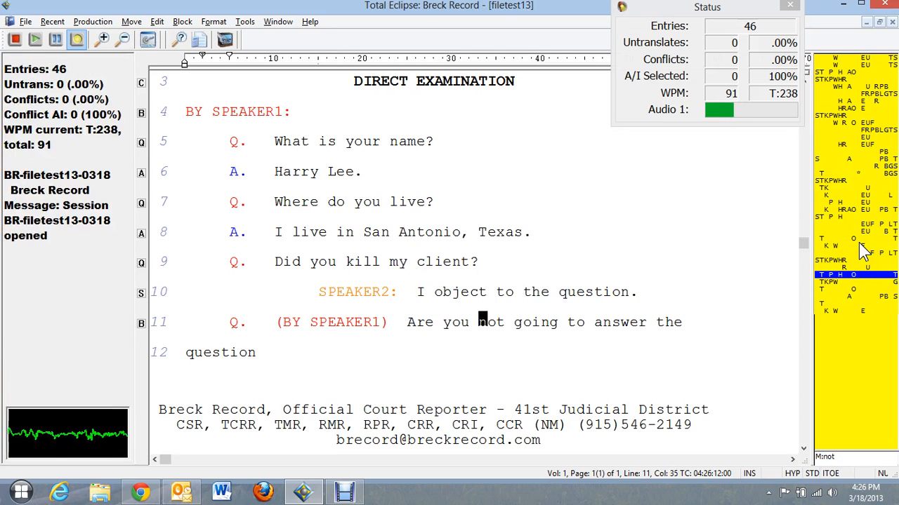
key("ctrl+Left")
key("ctrl+Left")
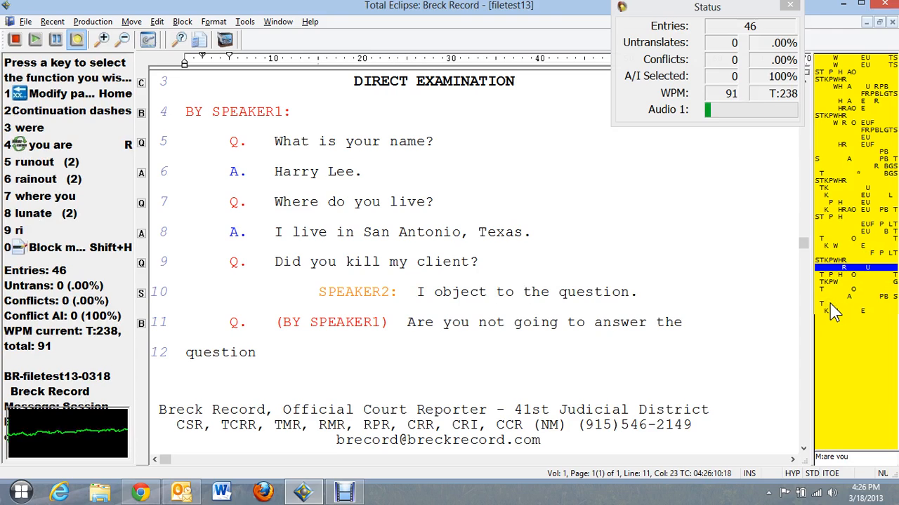
type("{?}")
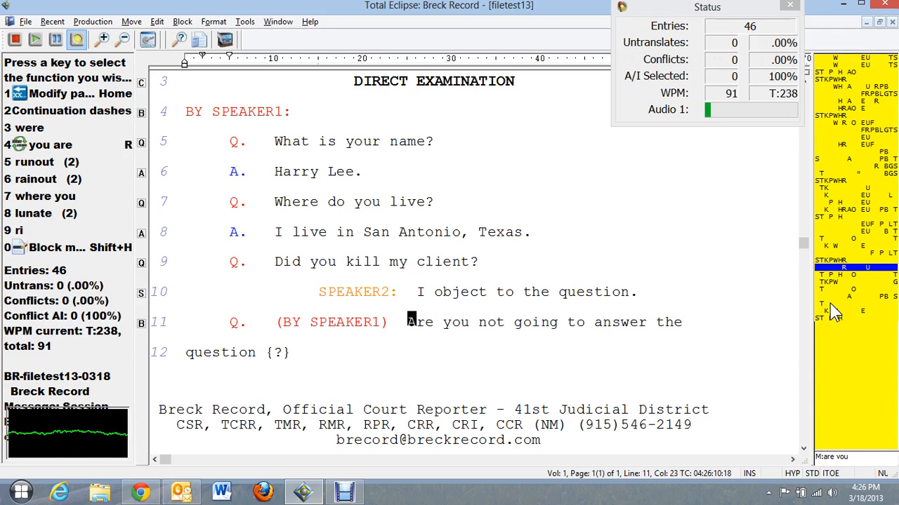
type("?")
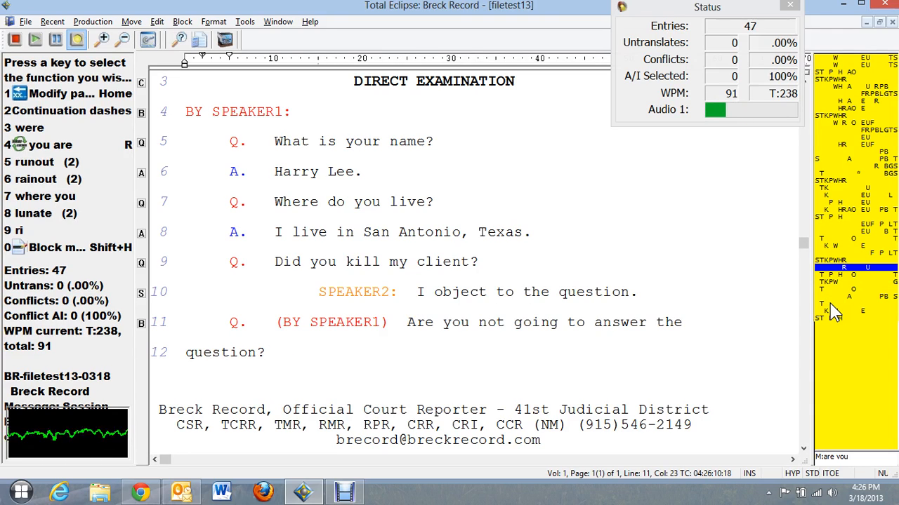
type(" {A}no{,?} {,}")
type(" I'm not")
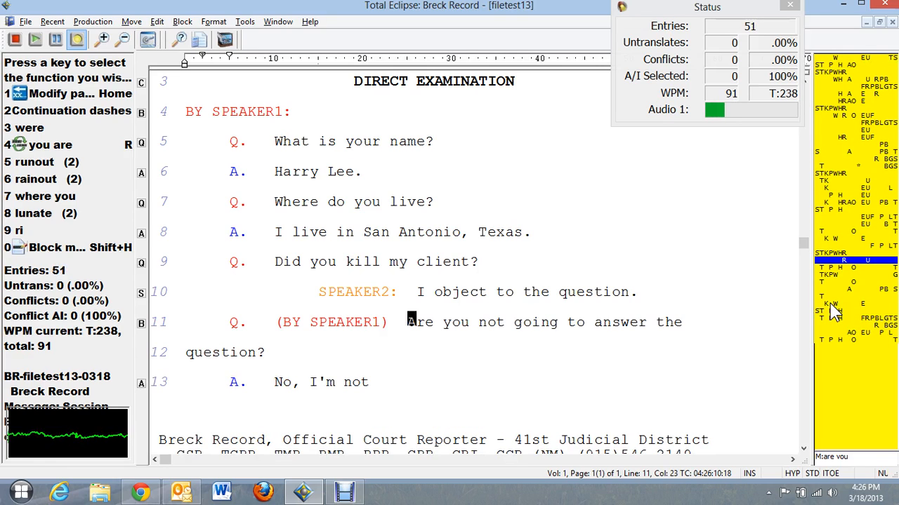
type(" {.}")
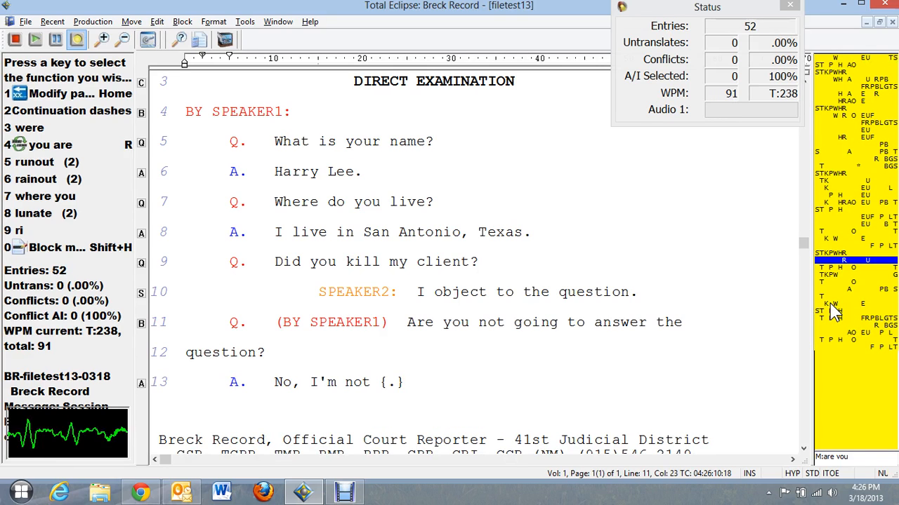
Review lines 8 to 12, including the translation choices for Antonio.
key("Up")
key("Down")
key("Down")
key("Down")
key("Up")
key("Up")
key("Up")
key("Up")
key("Up")
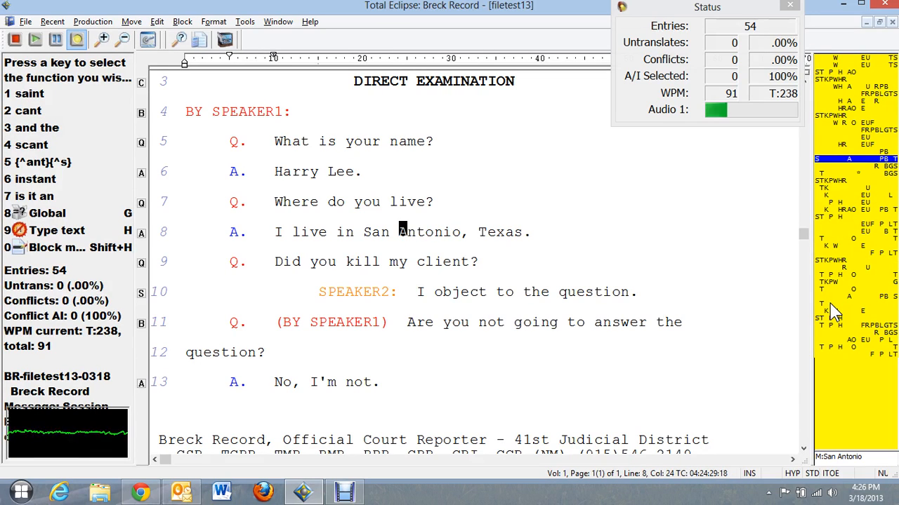
key("Up")
key("Down")
key("Down")
key("Down")
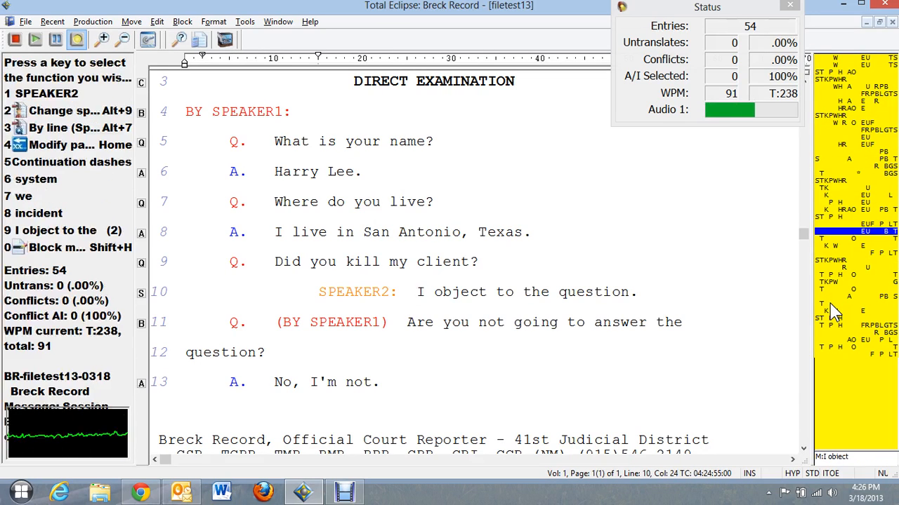
key("Down")
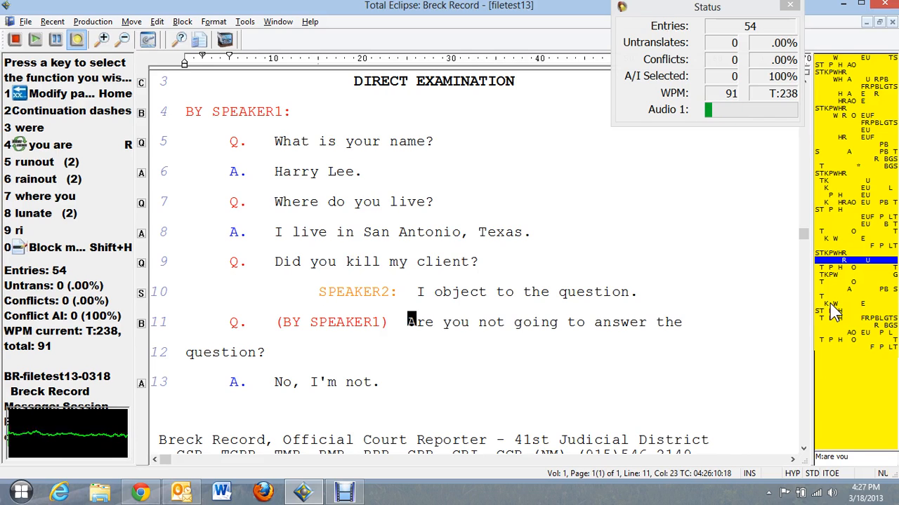
Write the repeated question, SPEAKER2's objection and a BY SPEAKER1: question, then review lines 11–17.
key("ctrl+End")
type("{Q}")
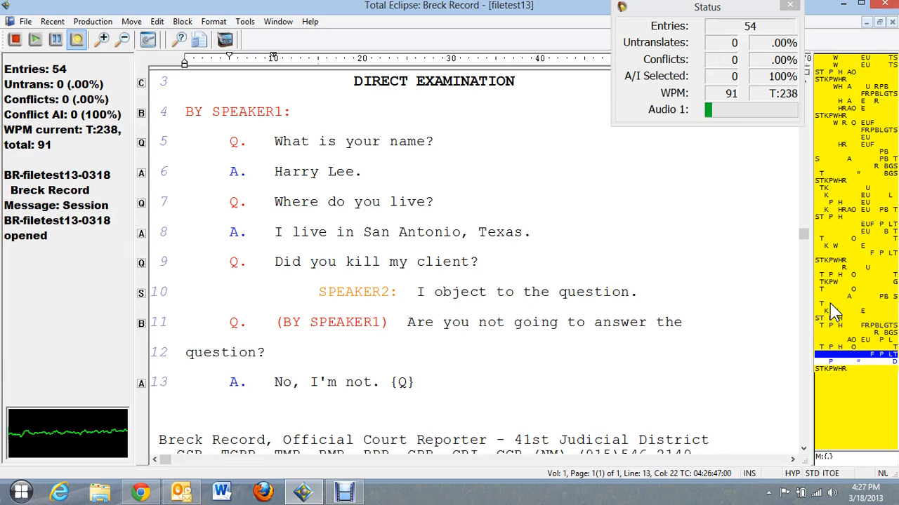
type(" did you kill my client")
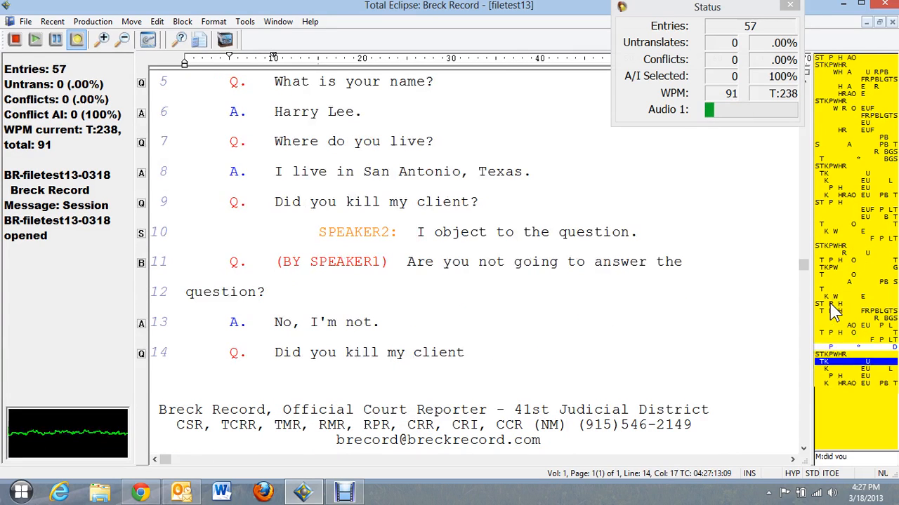
type("?{S} SPEAKER2 I object")
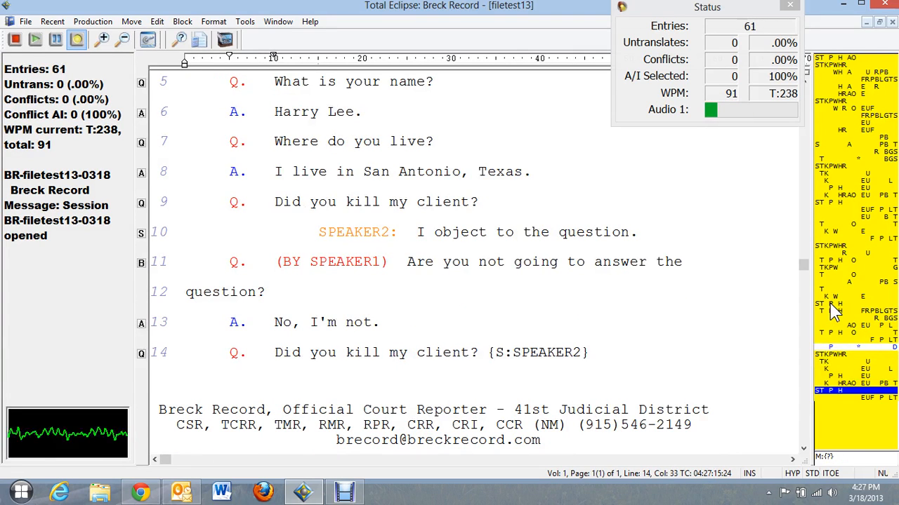
type(" to the question")
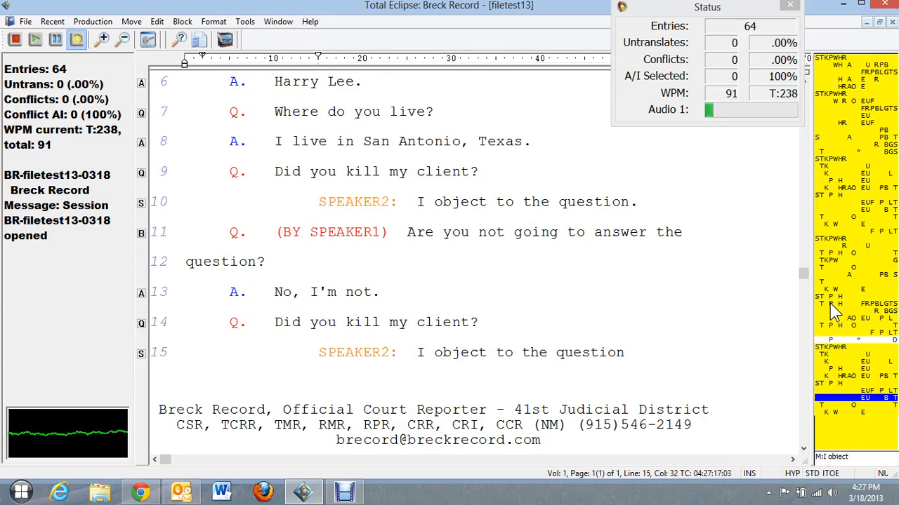
type(" {.}")
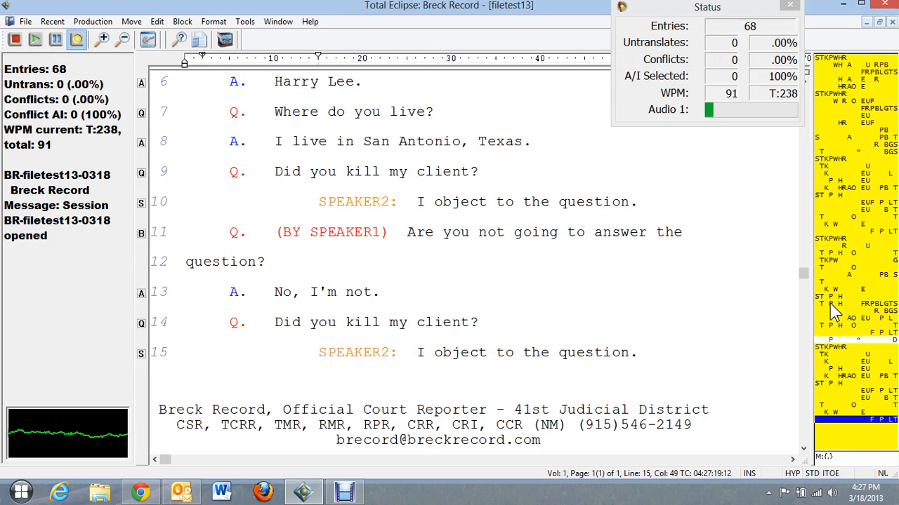
type("{S:SPEAKER1}")
type(" {Q}")
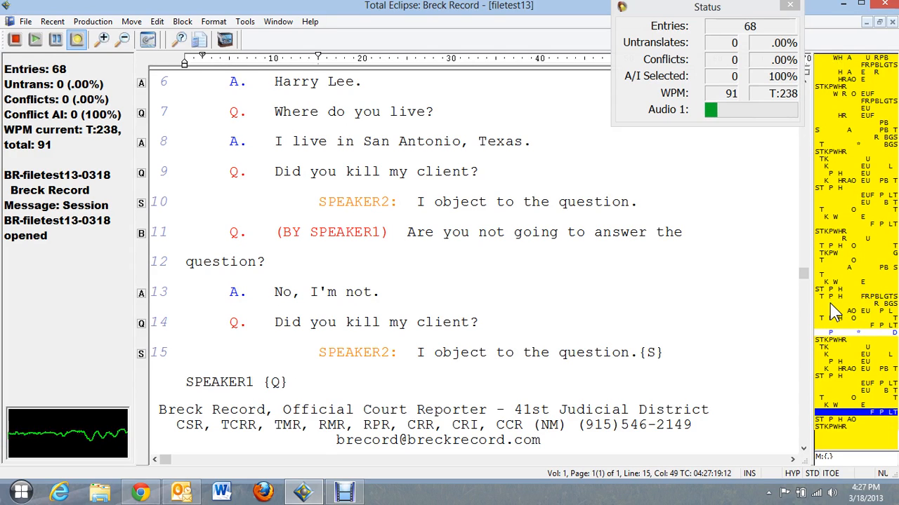
type(" are you not going to answer")
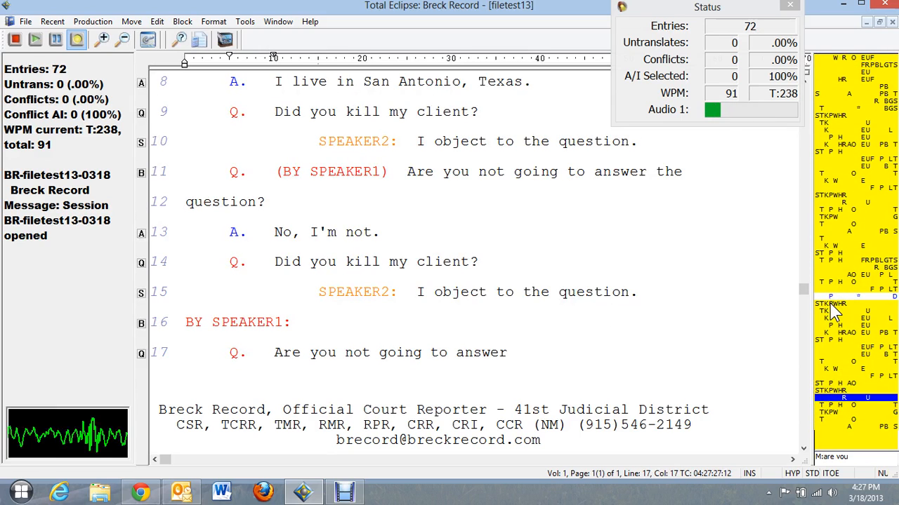
key("Up")
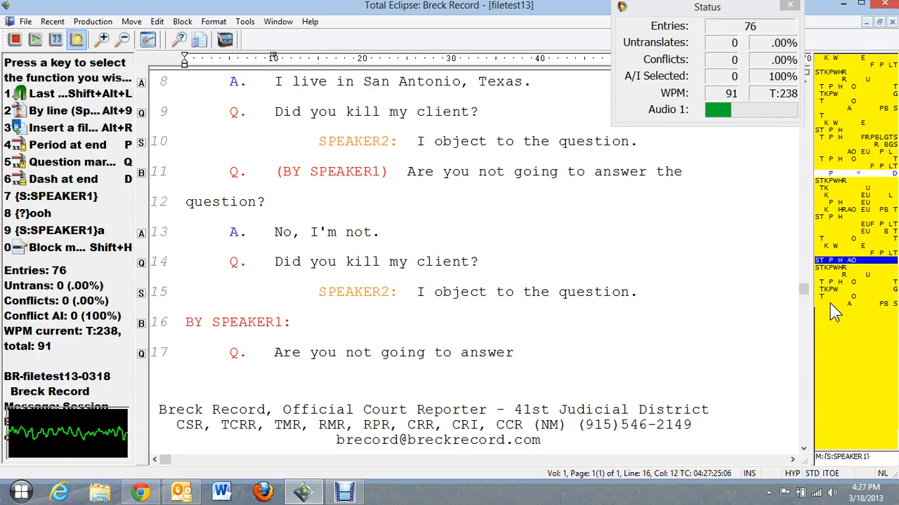
left_click(834, 310)
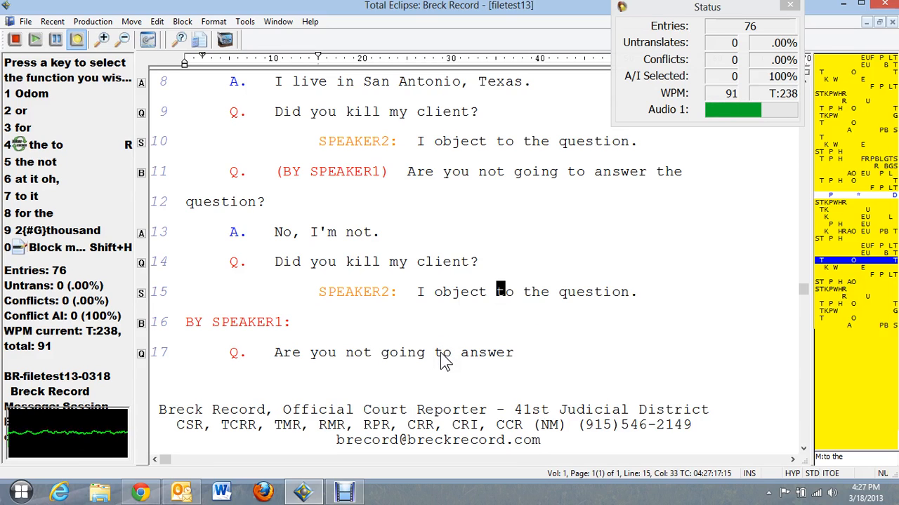
key("Up")
key("Up")
key("Up")
key("Up")
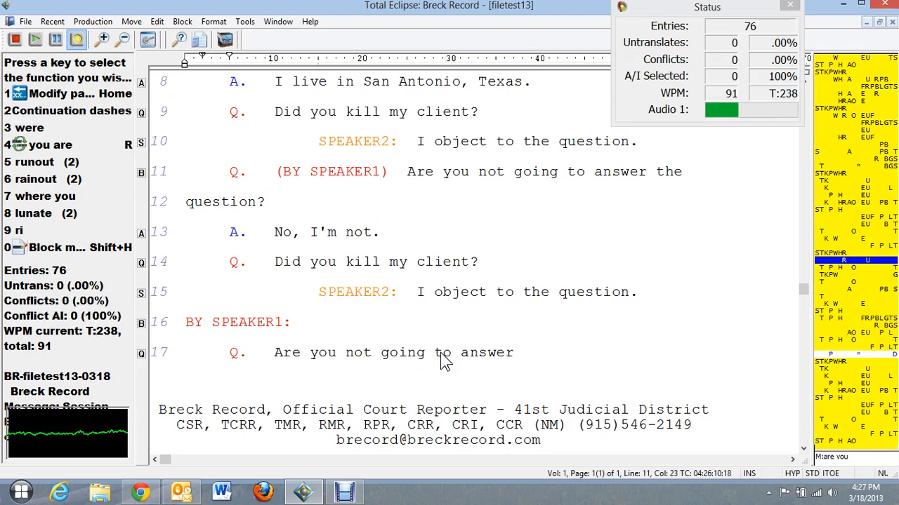
key("Down")
key("Down")
key("Down")
key("Down")
key("Down")
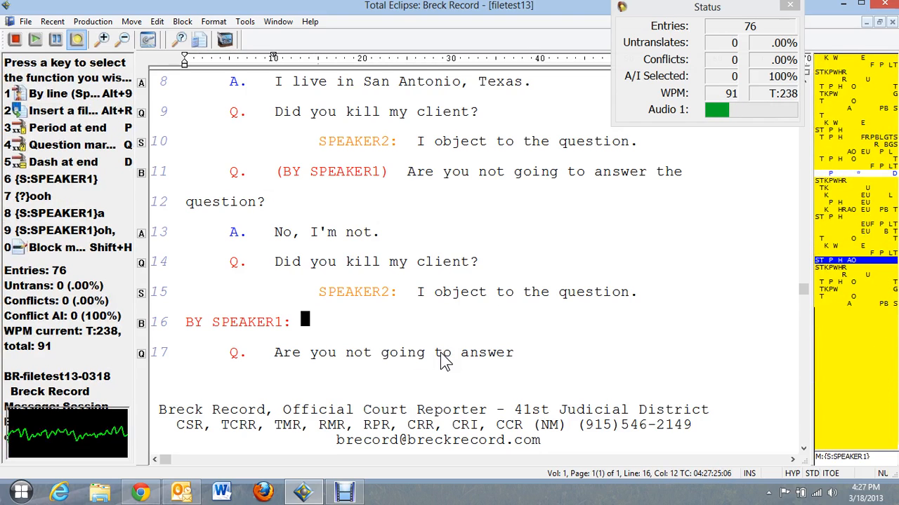
key("Down")
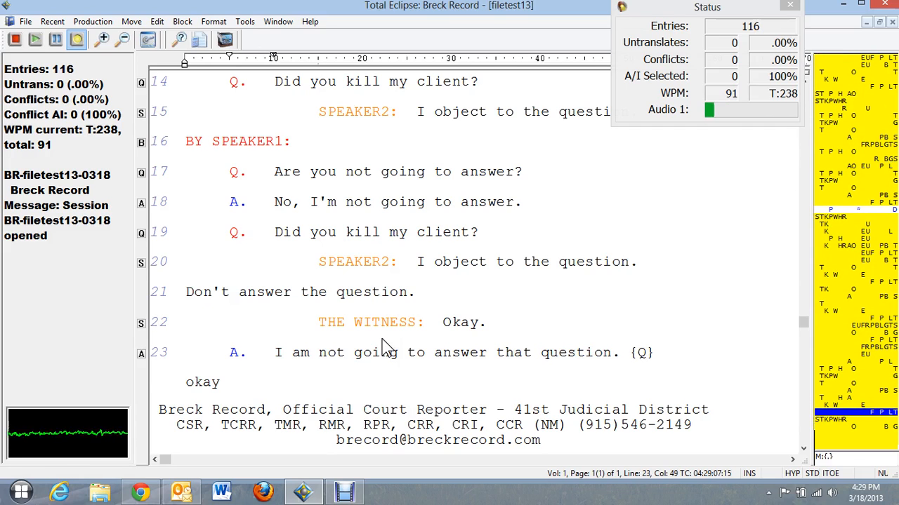
Mark line 24 as a SPEAKER1 question and proofread lines 19–22 around the objection.
key("Up")
key("Up")
key("Up")
key("Up")
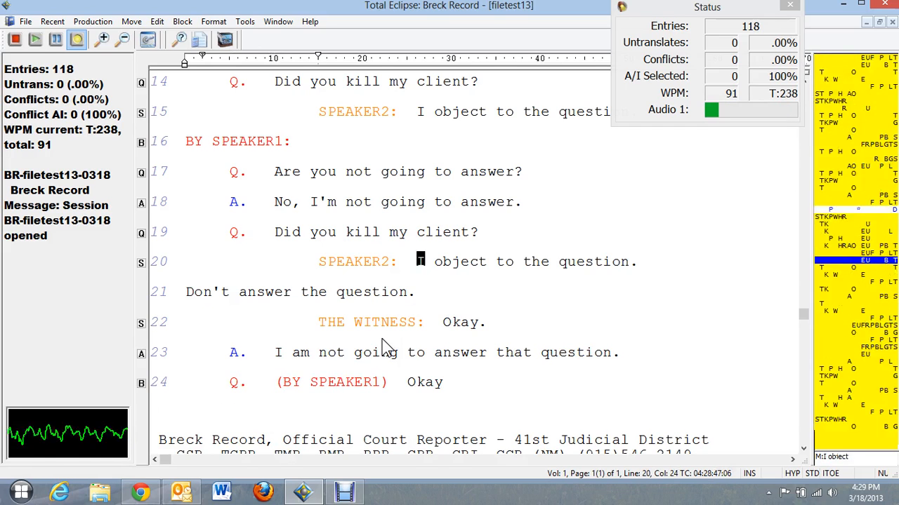
key("Up")
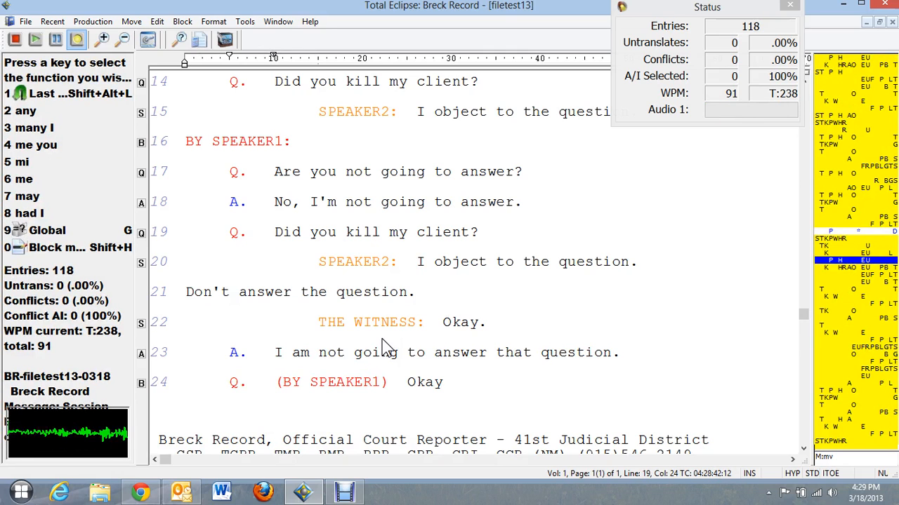
key("Down")
key("Down")
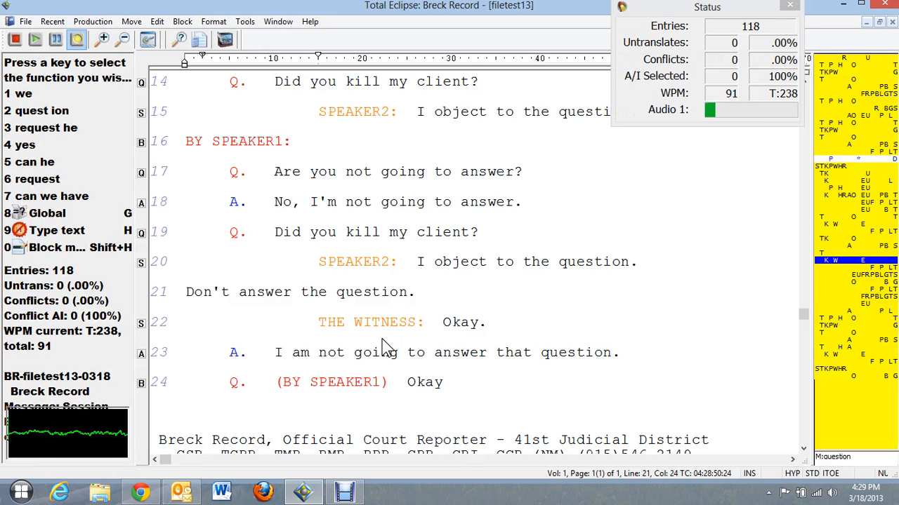
key("Up")
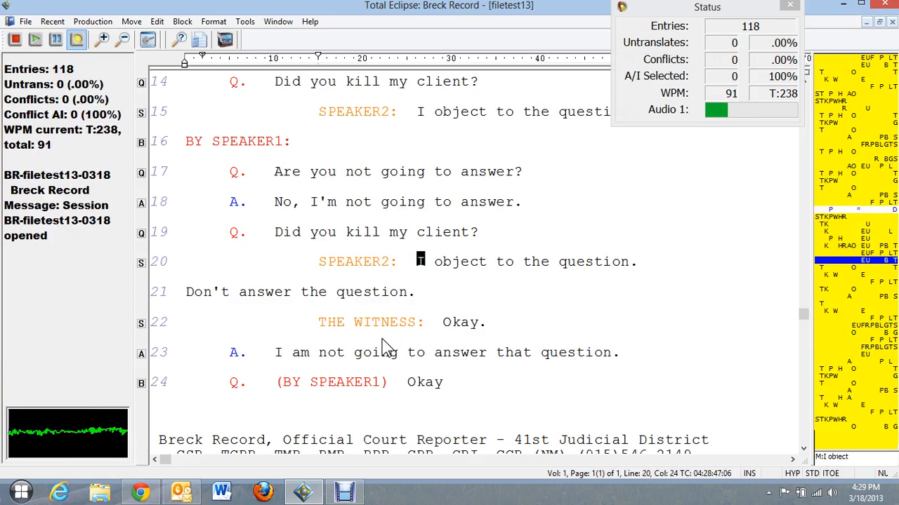
key("Down")
key("Down")
key("Down")
key("Down")
key("Up")
key("Up")
key("Up")
key("Up")
key("Up")
key("Up")
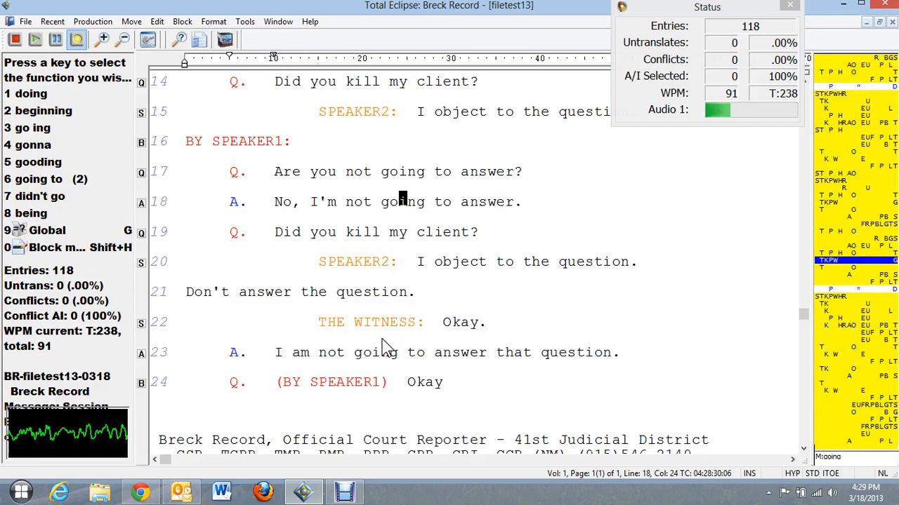
key("Down")
key("Down")
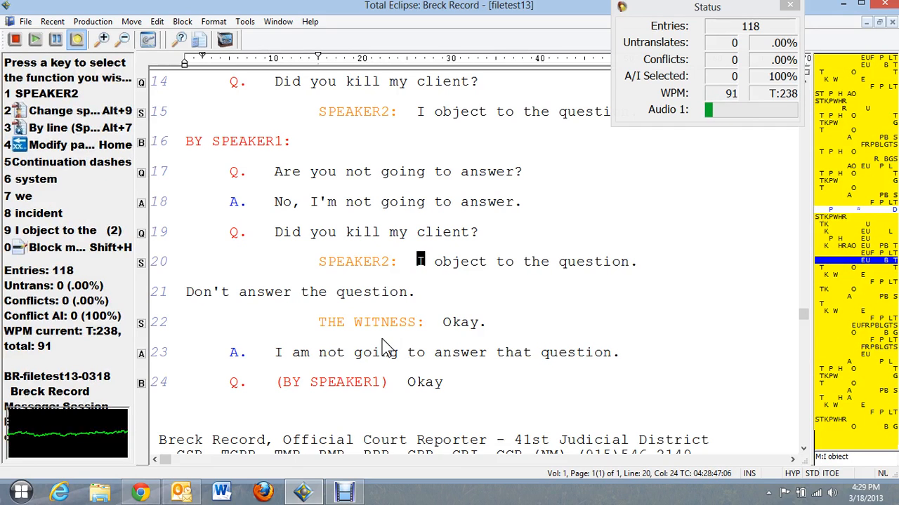
key("Up")
key("Down")
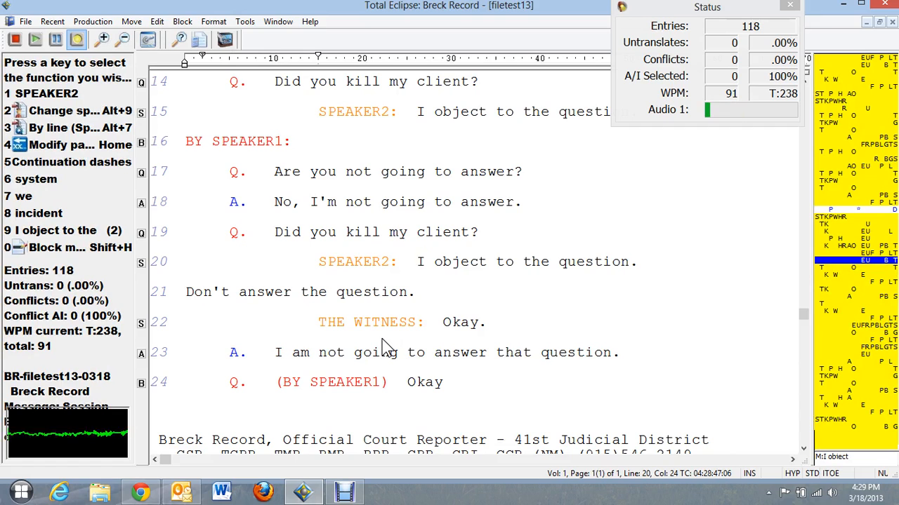
key("Down")
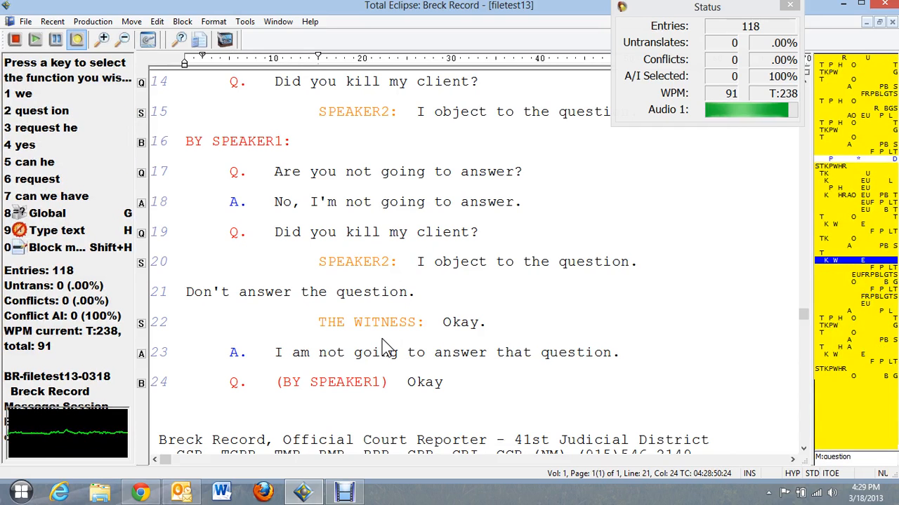
key("Down")
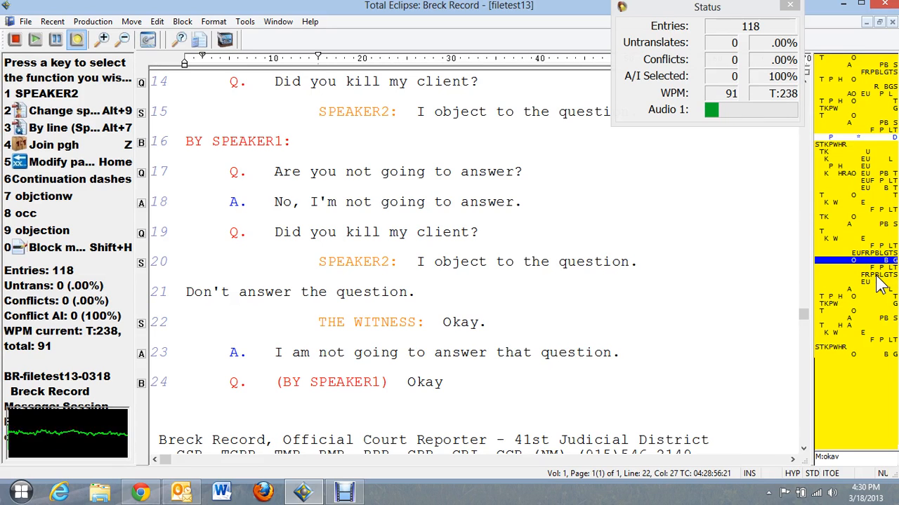
Proofread line 23 word by word, finishing at Okay on line 24.
key("Down")
key("ctrl+Left")
key("ctrl+Left")
key("ctrl+Right")
key("ctrl+Right")
key("ctrl+Right")
key("ctrl+Right")
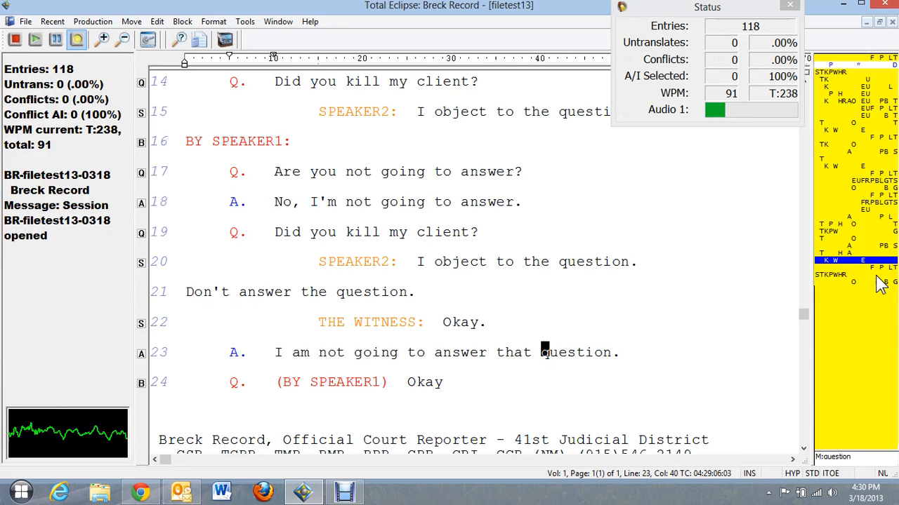
key("ctrl+Right")
key("grave")
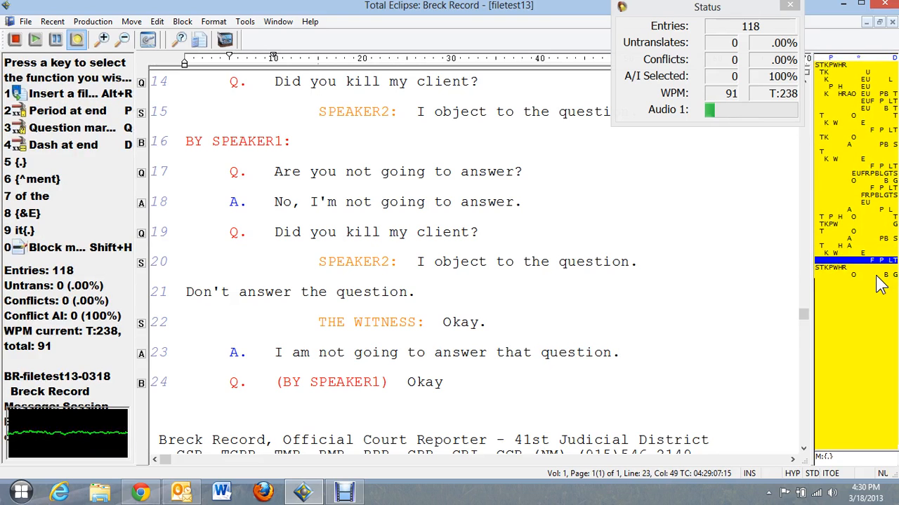
key("ctrl+Right")
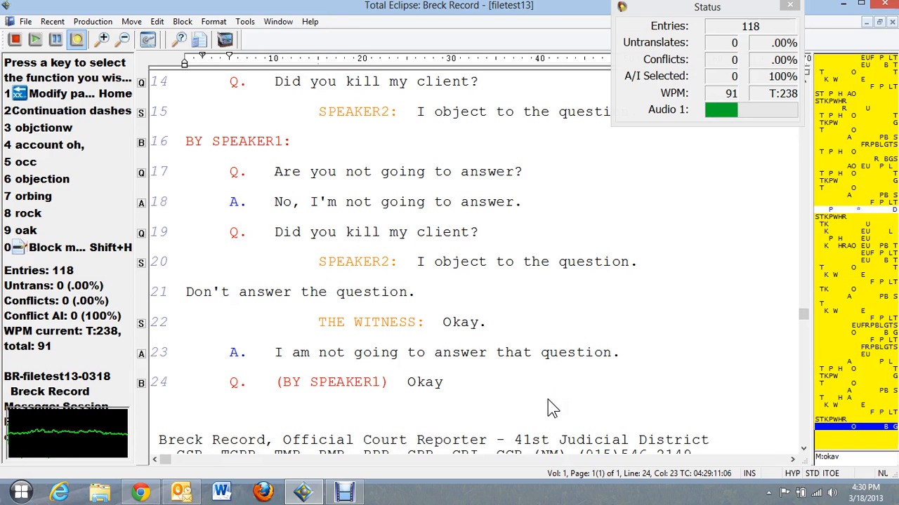
Append a new question beginning 'did you kill' after '(BY SPEAKER1) Okay' on line 24.
key("End")
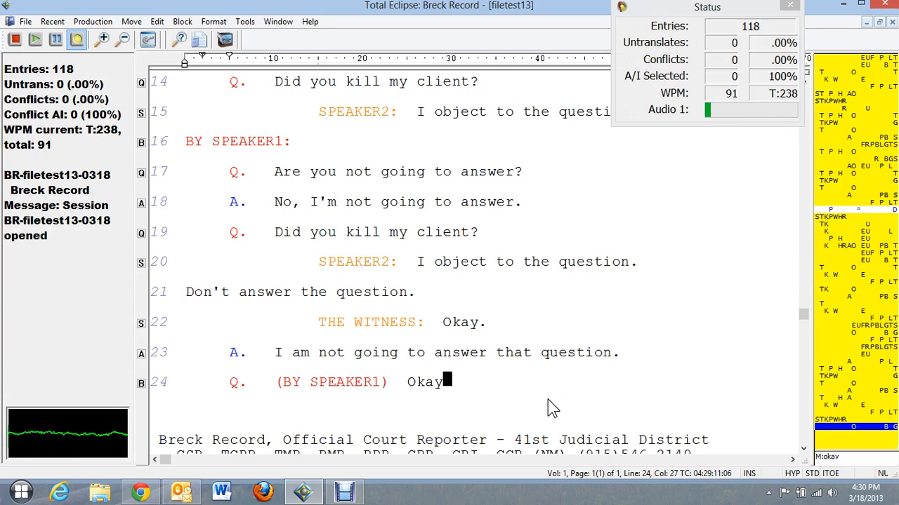
type("{Q}")
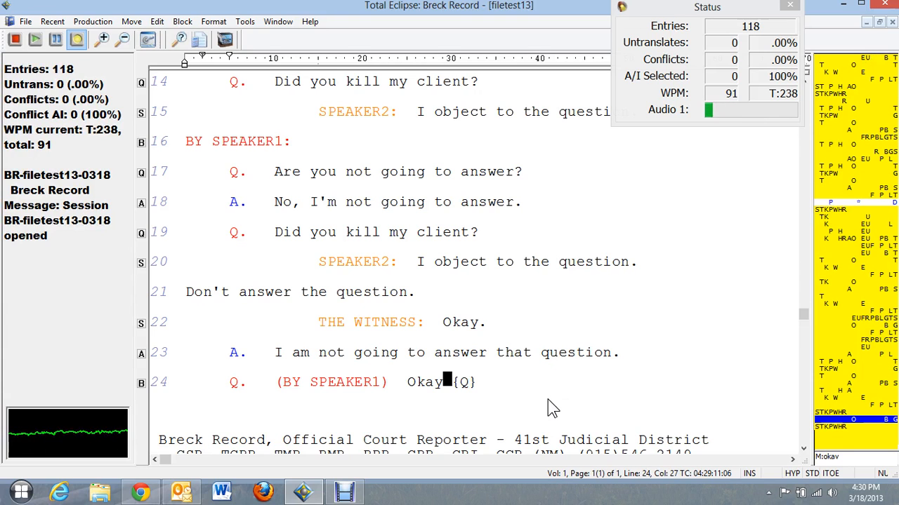
type("  did you kill")
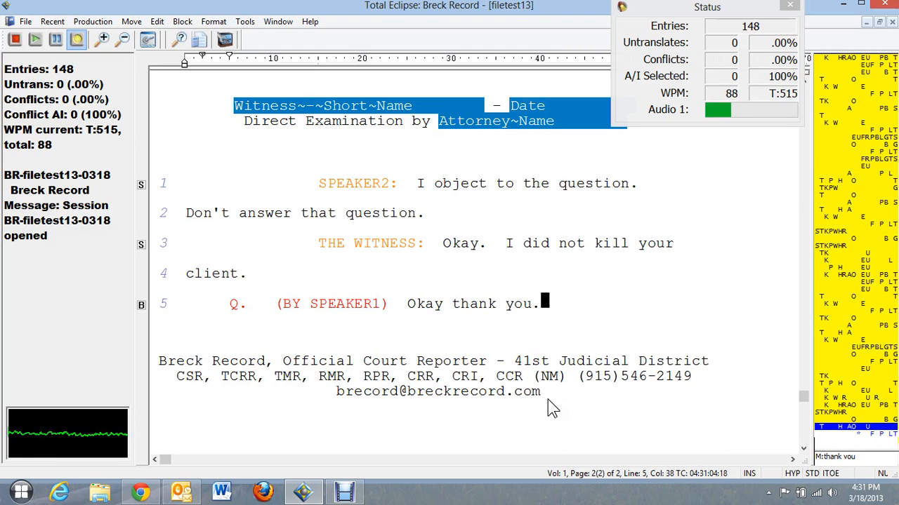
key("Up")
key("Up")
key("Up")
key("Up")
key("Up")
key("Up")
key("Up")
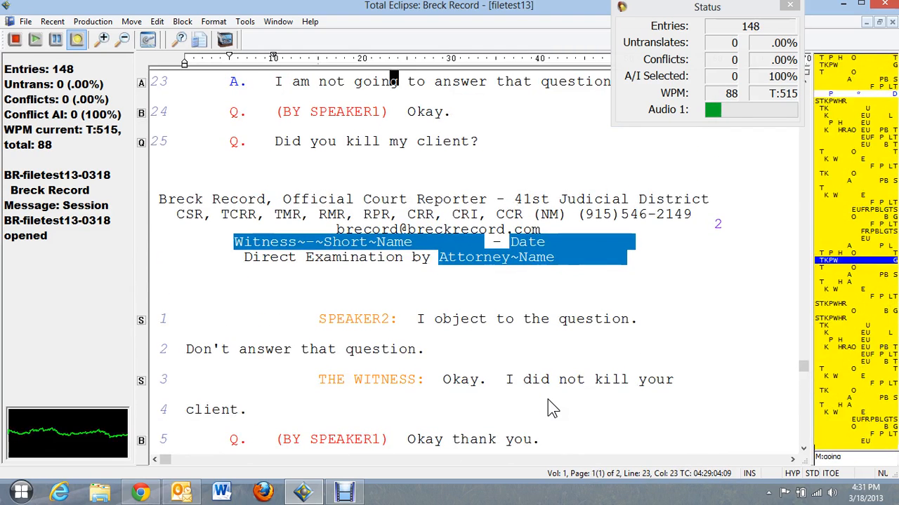
key("Down")
key("Down")
key("Down")
key("Down")
key("Down")
key("Up")
key("Up")
key("Up")
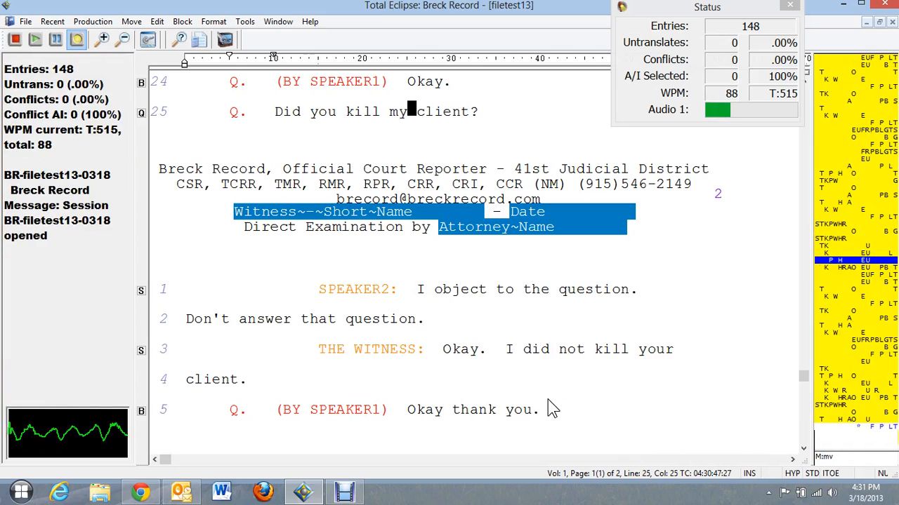
key("Down")
key("Up")
key("Up")
key("Down")
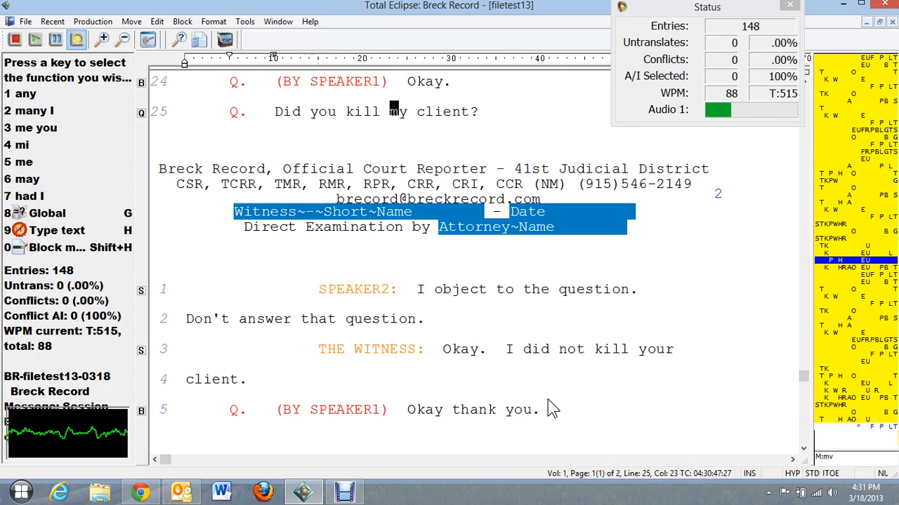
key("Down")
key("Down")
key("Up")
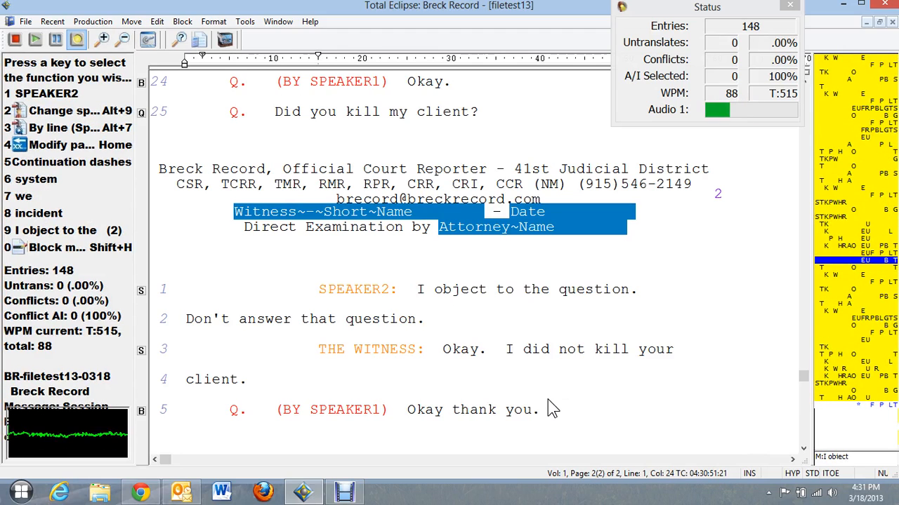
key("Down")
key("Down")
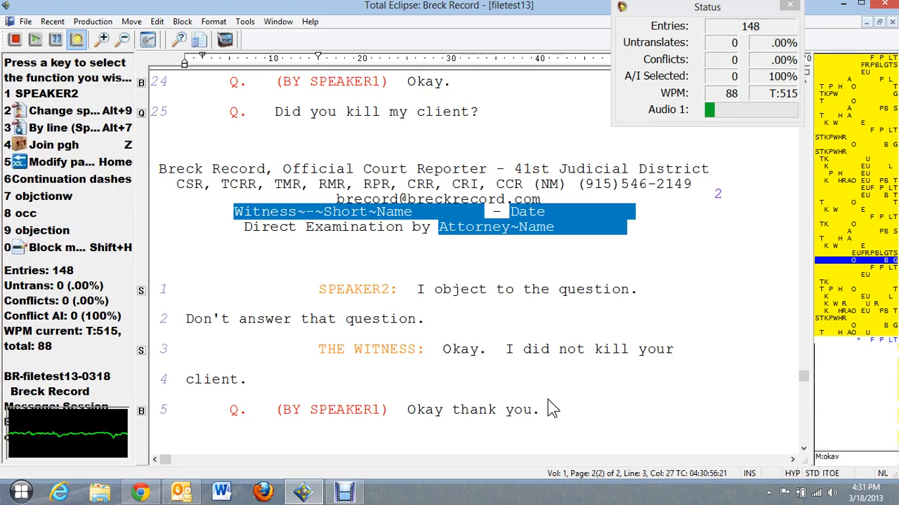
key("ctrl+Right")
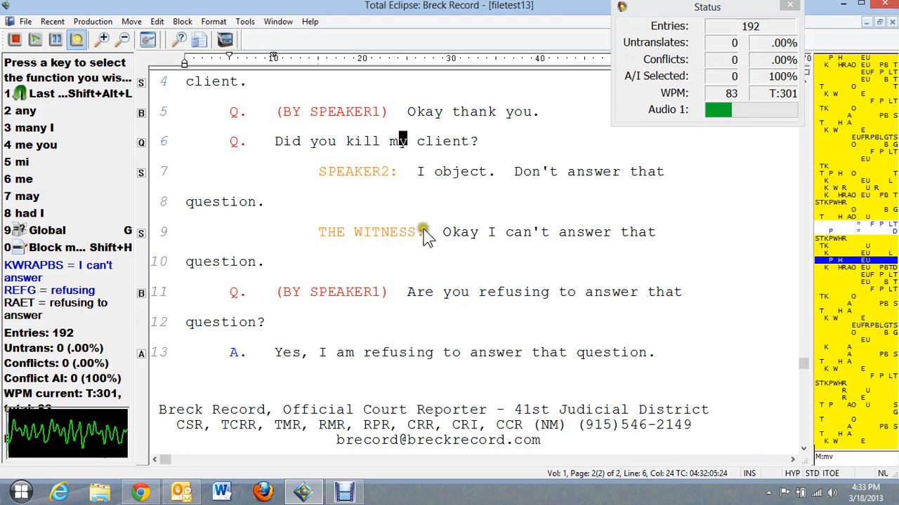
Write the closing question and answer, SPEAKER1's 'I pass the witness.', and the {<Cross} header block.
scroll(409, 239, "down", 1)
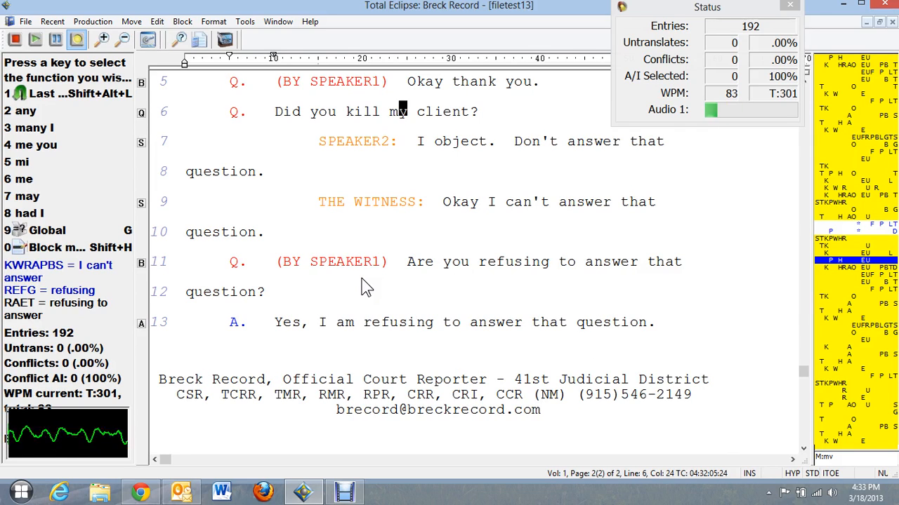
key("ctrl+End")
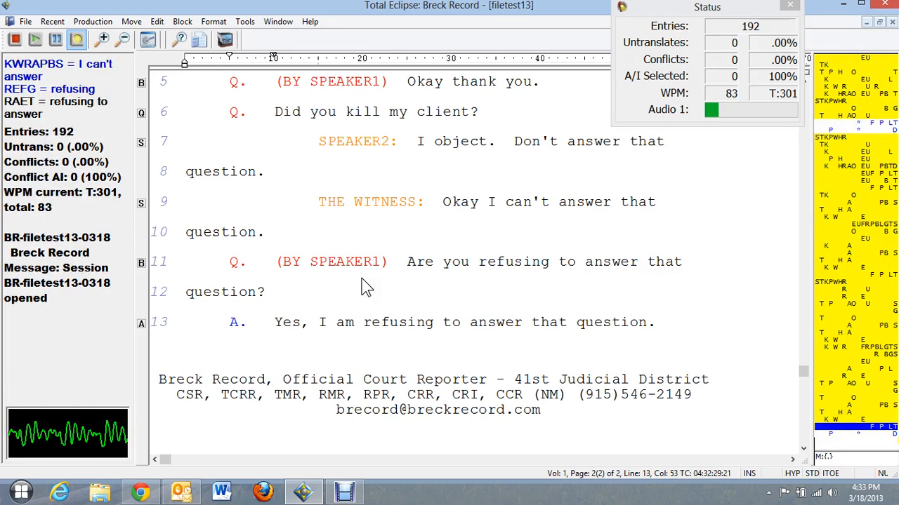
type("{Q} okay")
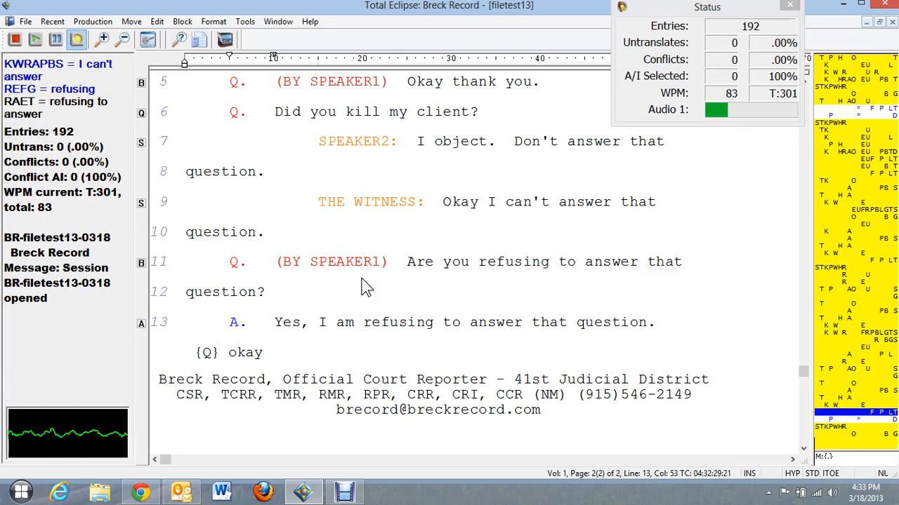
type(" I think I will")
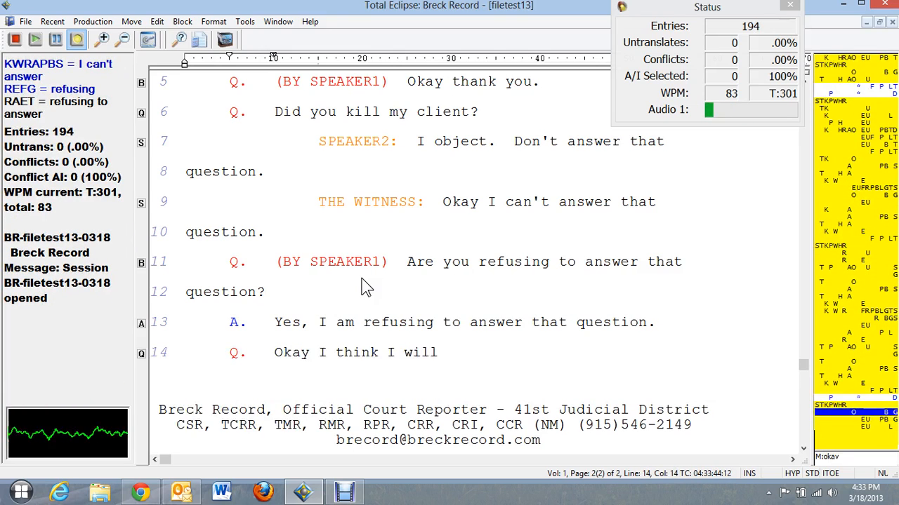
type(" not ask you any more question {^s}")
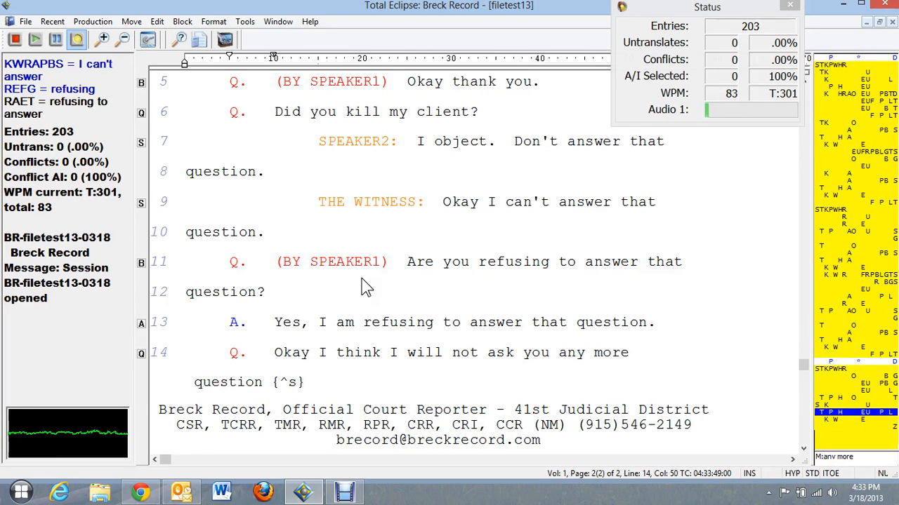
key("BackSpace")
key("BackSpace")
key("BackSpace")
key("BackSpace")
key("BackSpace")
type("s {A} okay")
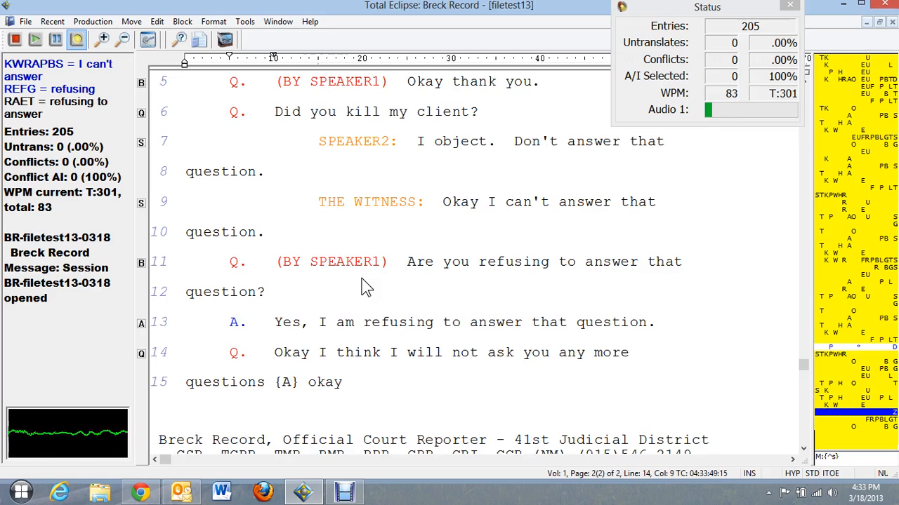
type("? {S:SPEAKER1}")
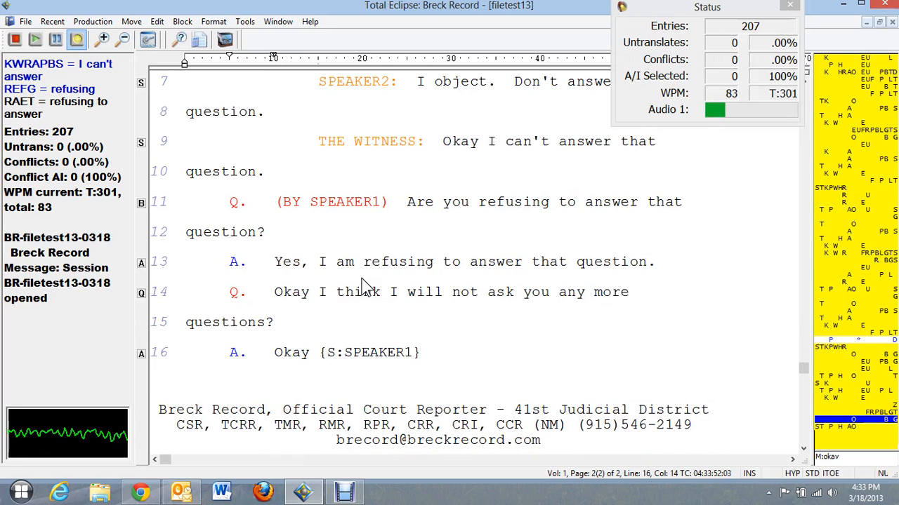
type(" I fast")
key("BackSpace")
key("BackSpace")
key("BackSpace")
key("BackSpace")
key("BackSpace")
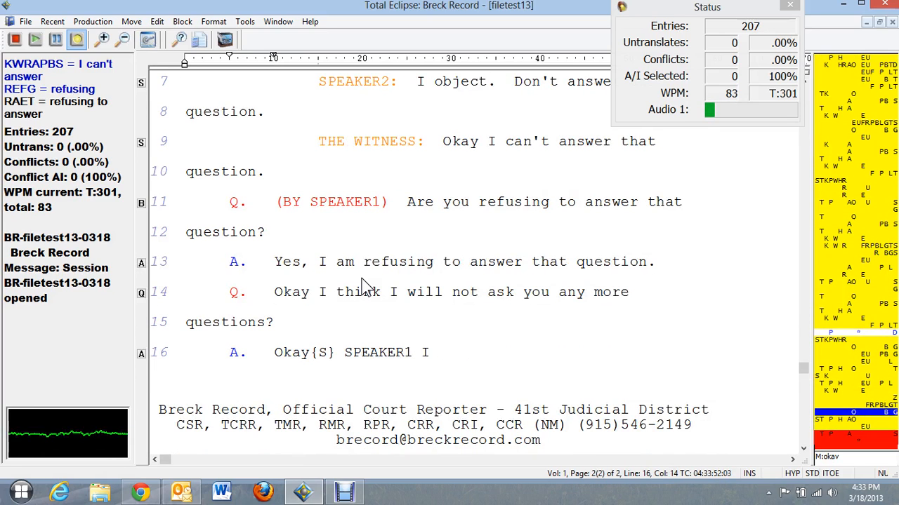
type("pass the witness")
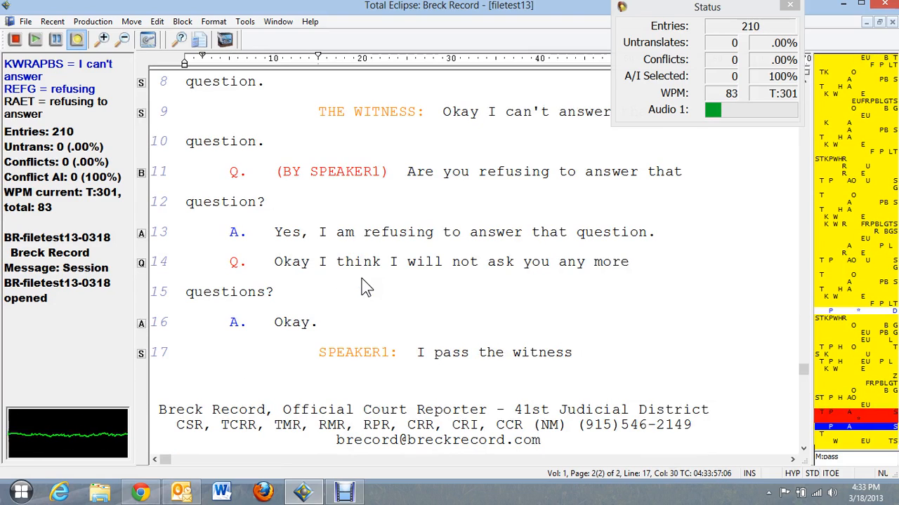
type(" {.}")
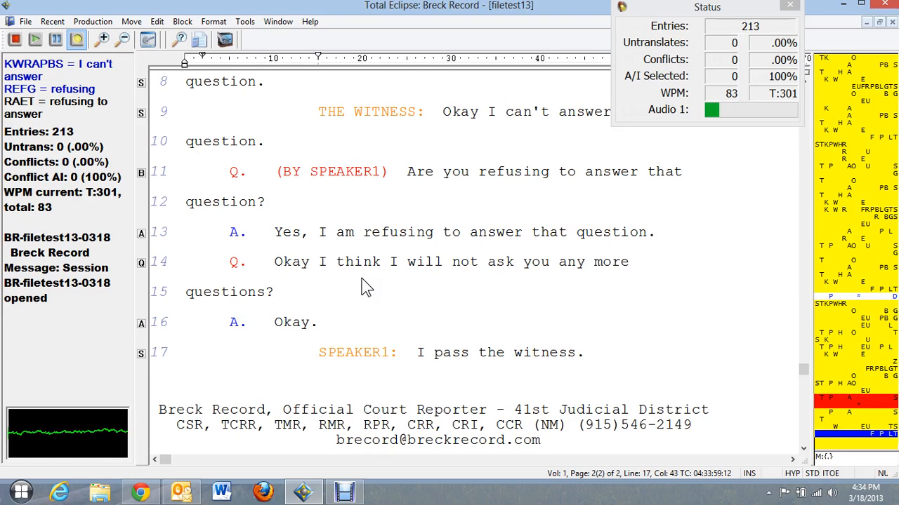
type("{<Cross}")
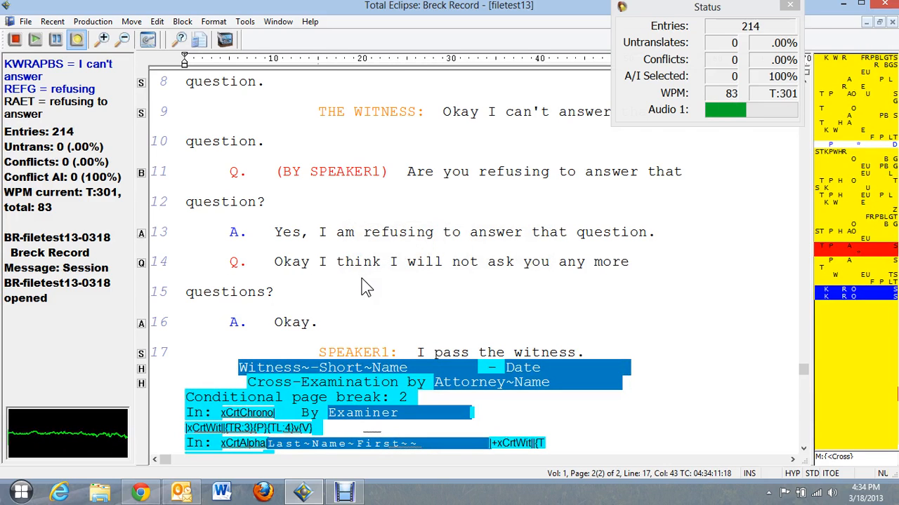
Under CROSS-EXAMINATION, write SPEAKER3's introduction, 'Did you kill my client?' and SPEAKER2's objection.
key("Up")
key("Up")
key("Up")
key("Up")
key("Up")
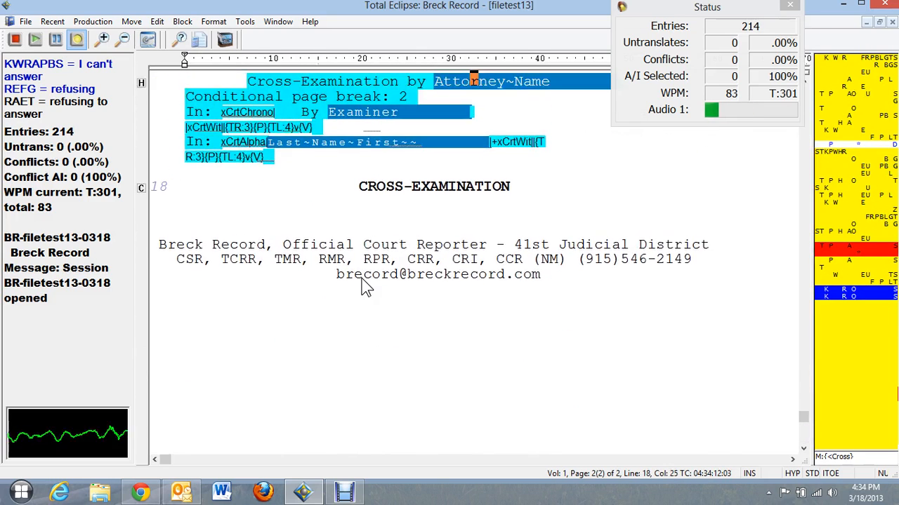
key("Down")
key("Down")
key("Down")
key("Down")
key("Down")
key("Down")
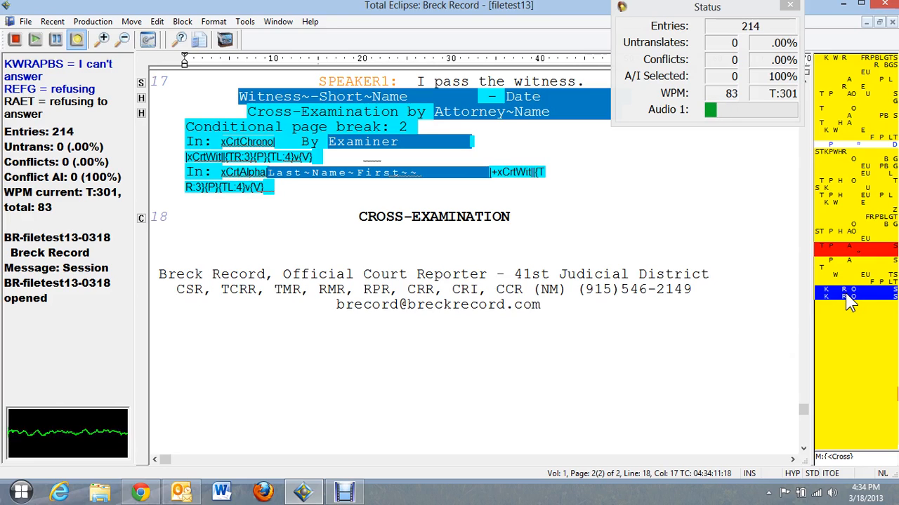
type("{S:SPEAKER3}")
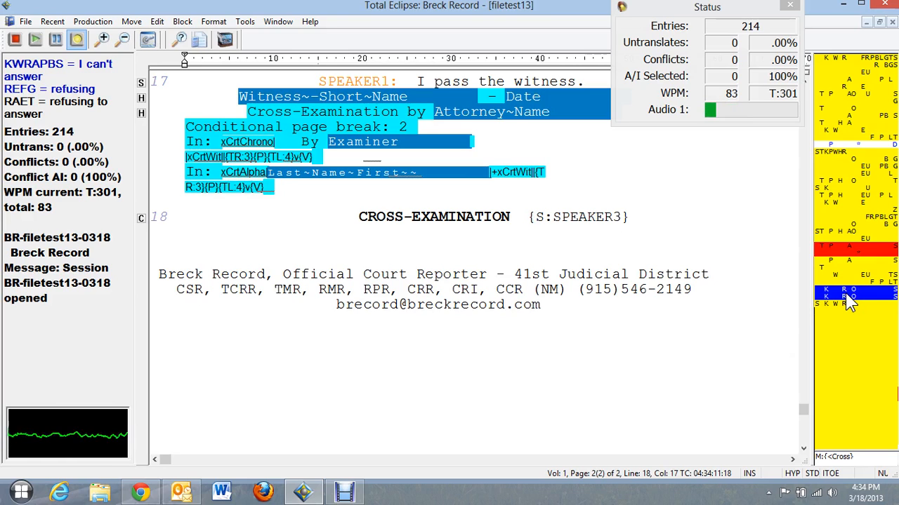
type("{Q}")
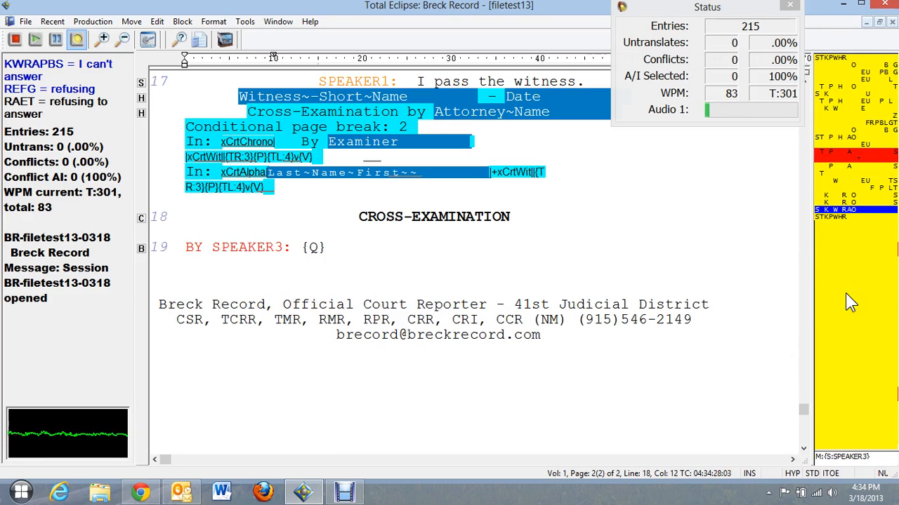
type("my name is Joe Smith")
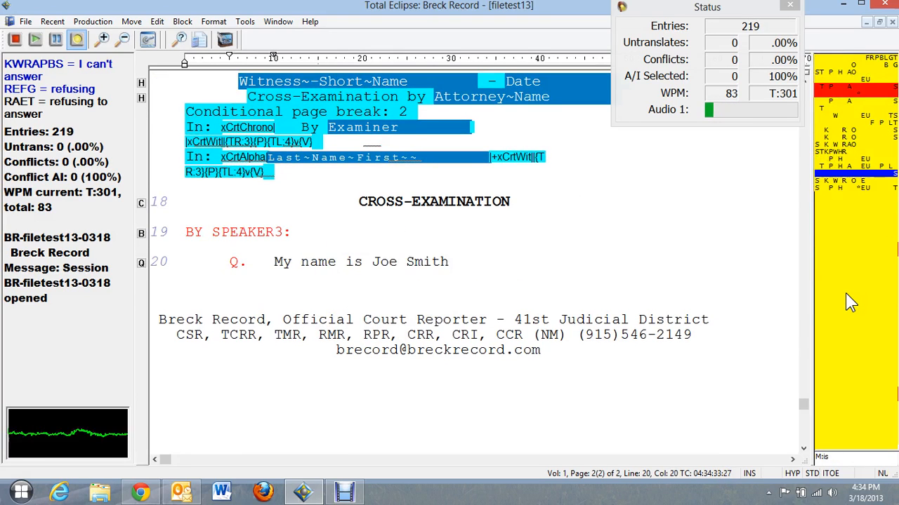
type(". did you kill")
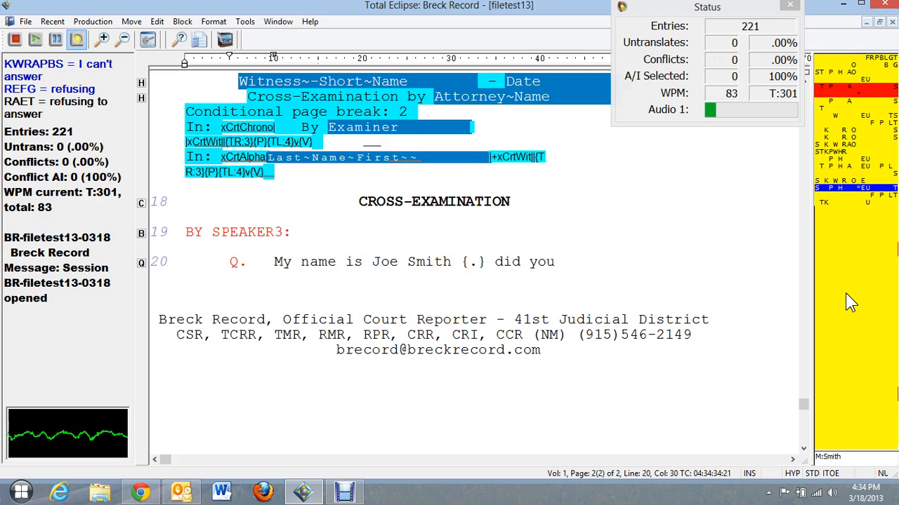
type(" my client")
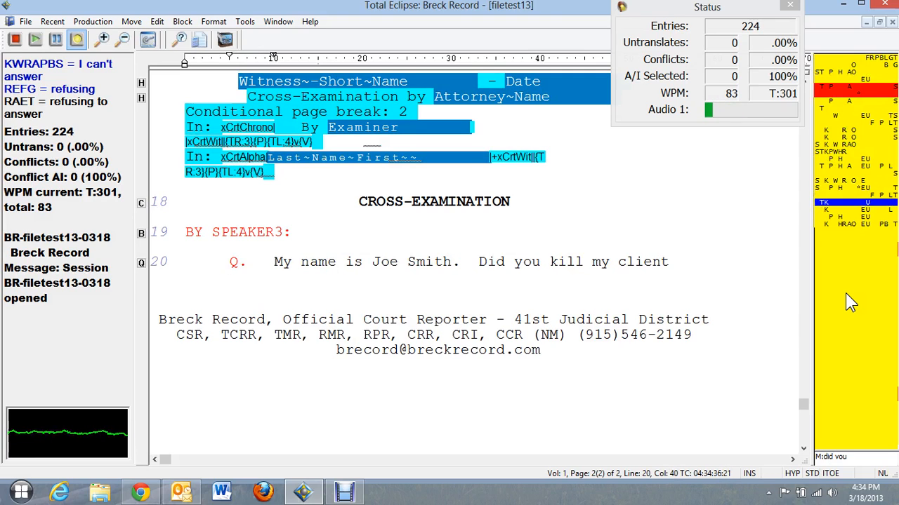
type("? SPEAKER2: I object to that question")
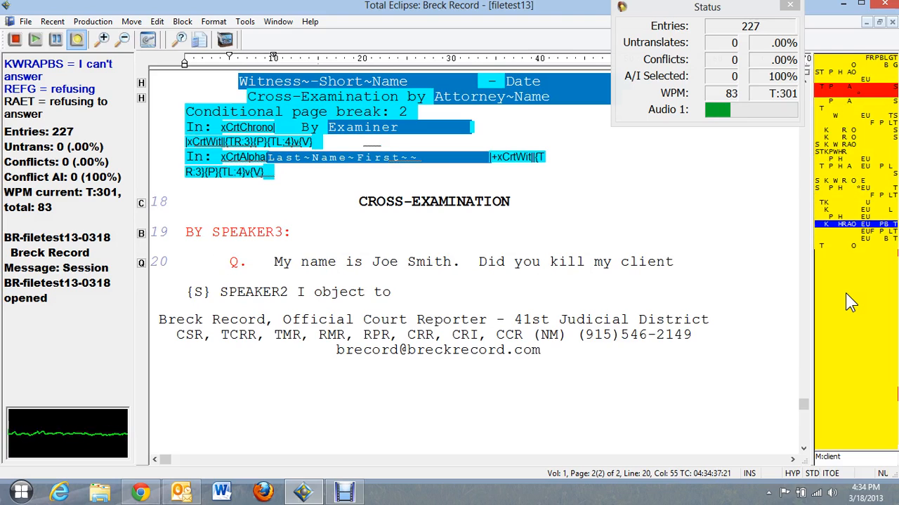
type(". Don't answer that question")
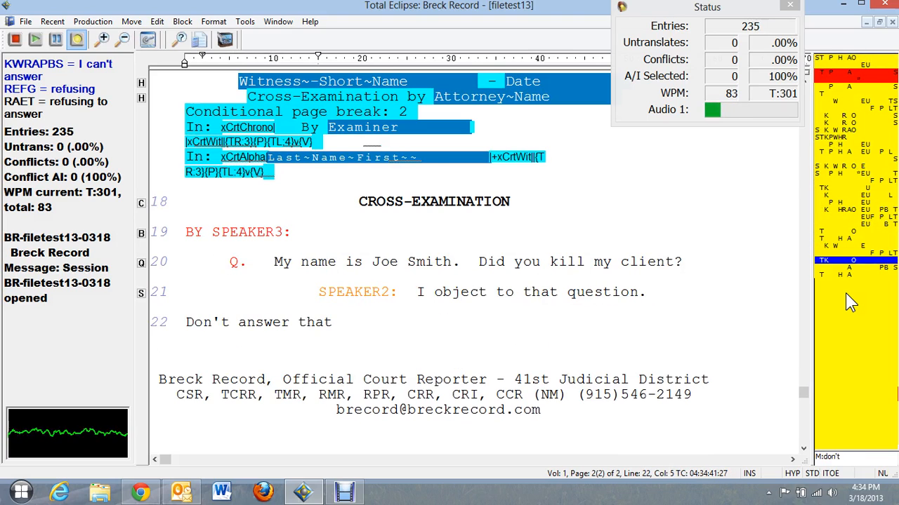
type(" {A}")
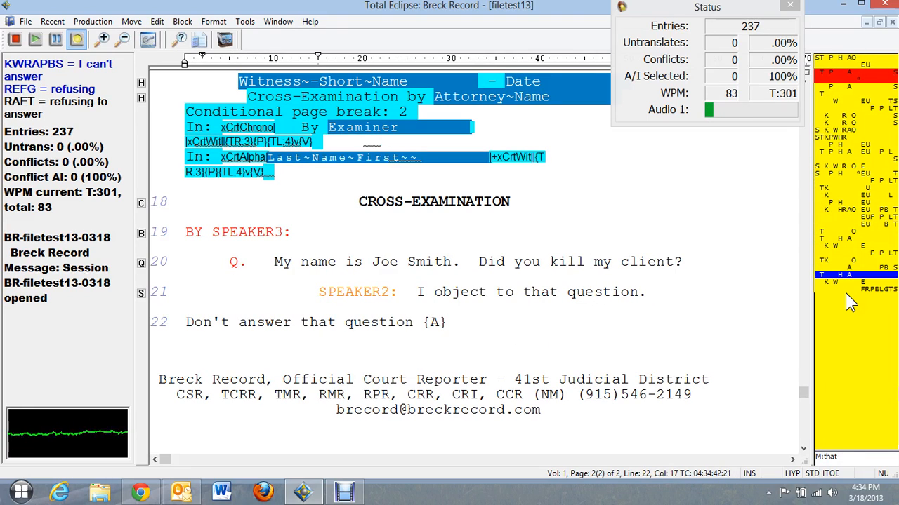
type(" I can't answer that question {.}")
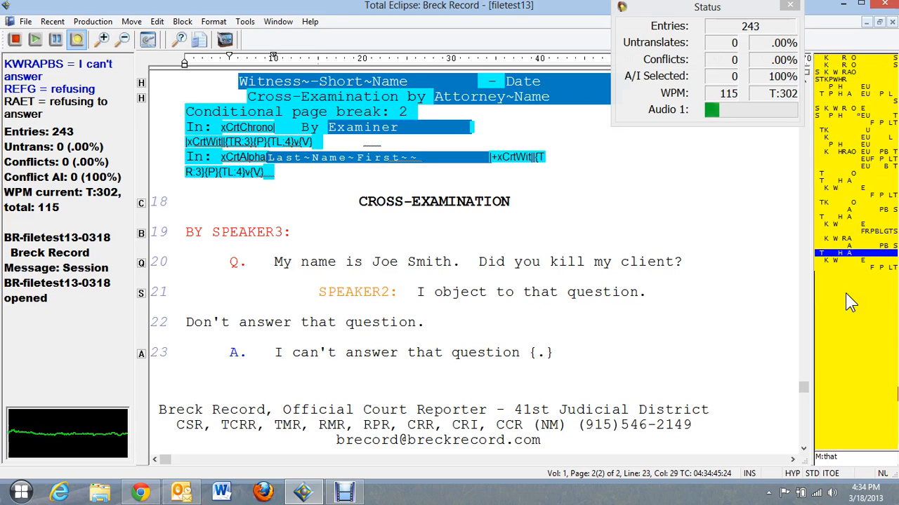
key("BackSpace")
key("BackSpace")
key("BackSpace")
key("BackSpace")
type(".")
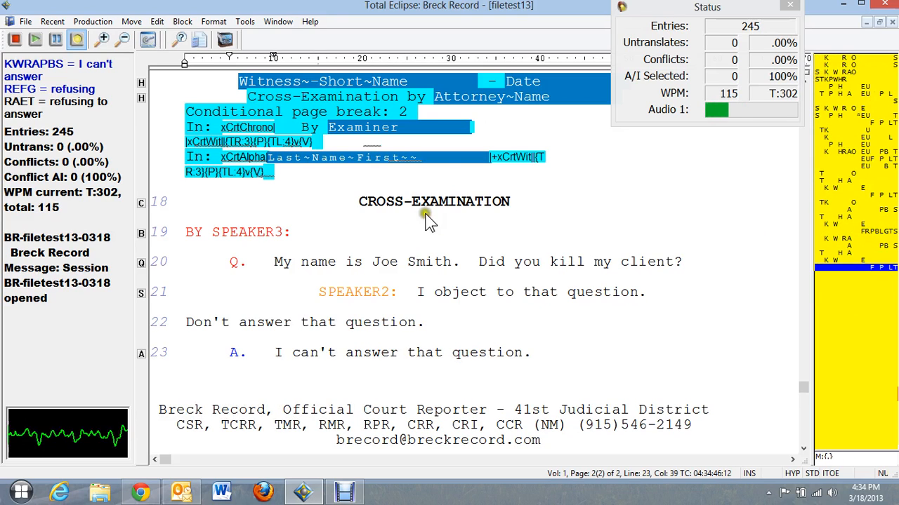
Add a second BY SPEAKER3: line after the answer, followed by 'Okay thank you.' on line 25.
left_click(259, 235)
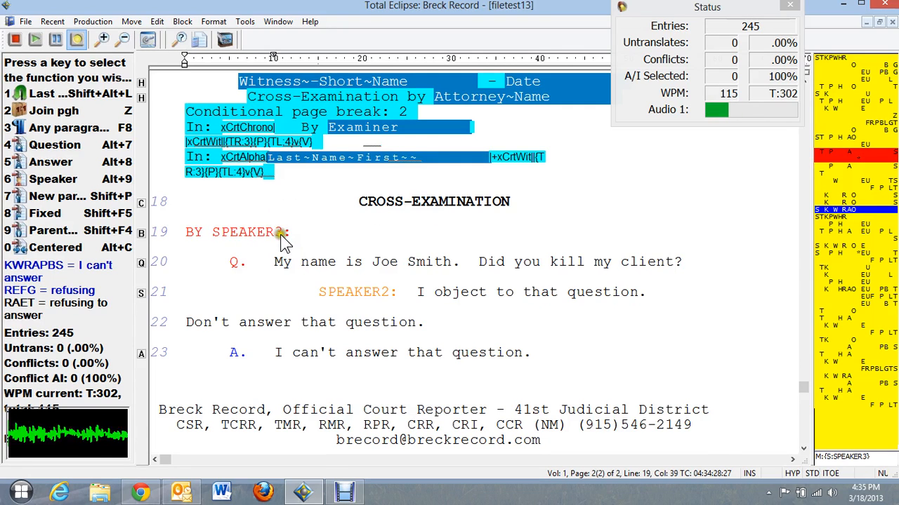
left_click(470, 356)
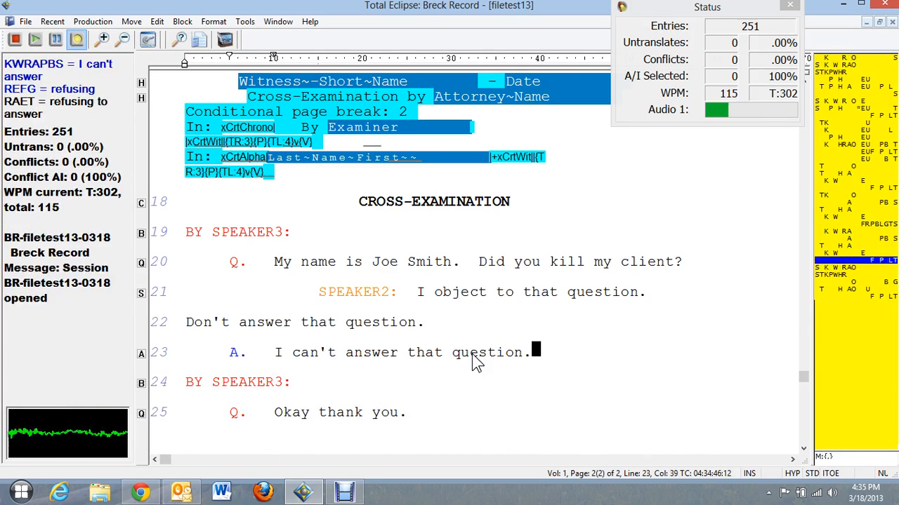
key("Down")
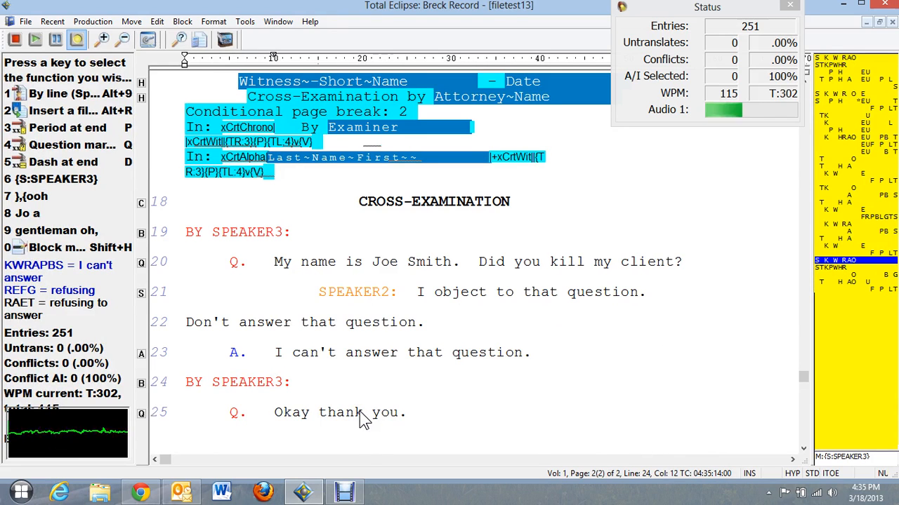
key("Down")
key("ctrl+Right")
key("ctrl+Right")
key("ctrl+Right")
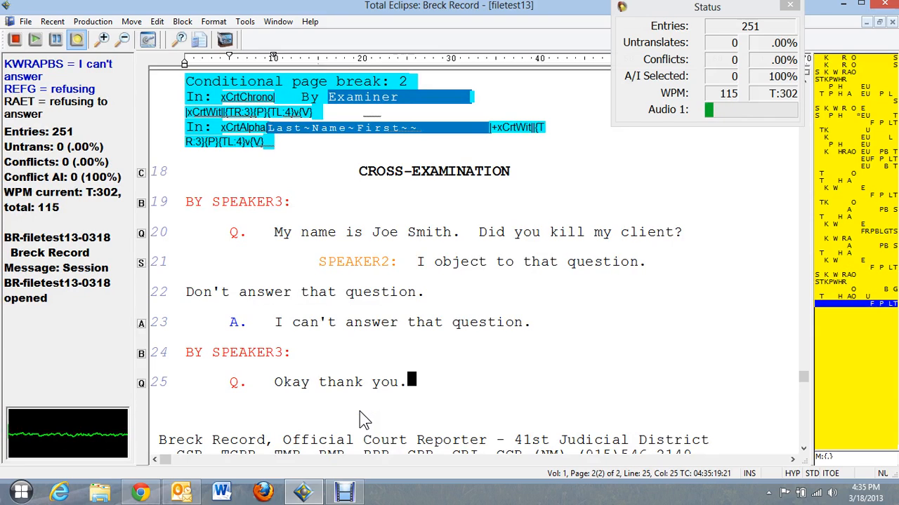
On page 3, write the question, SPEAKER2's 'Don't answer' objection, the answer, and 'Okay thank you.'.
type("{Q}")
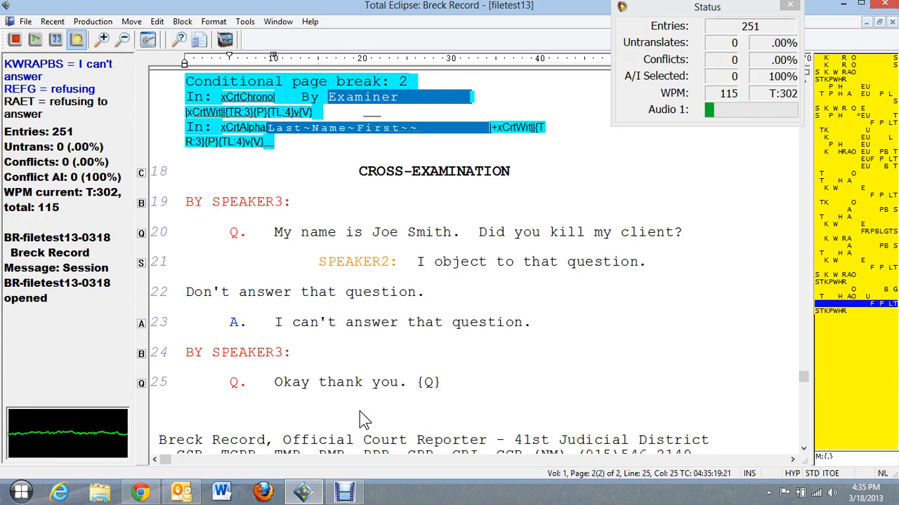
type(" did you kill")
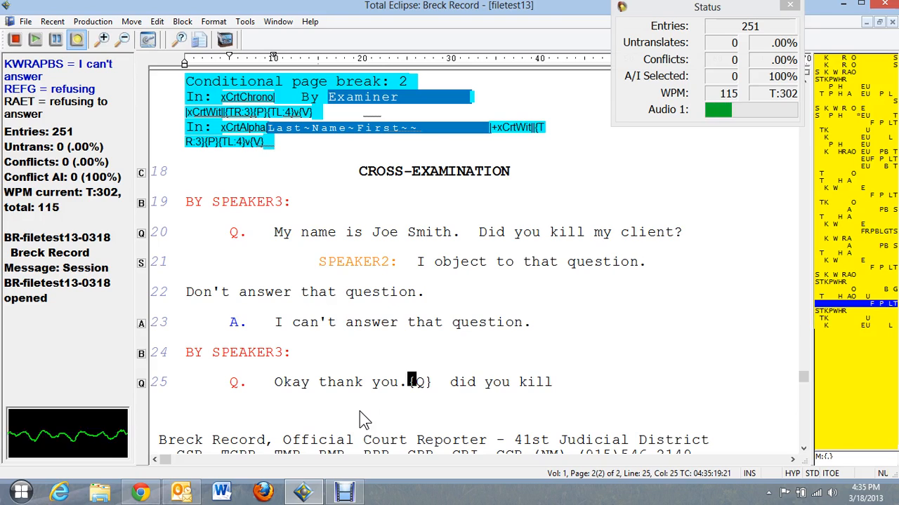
type(" my client")
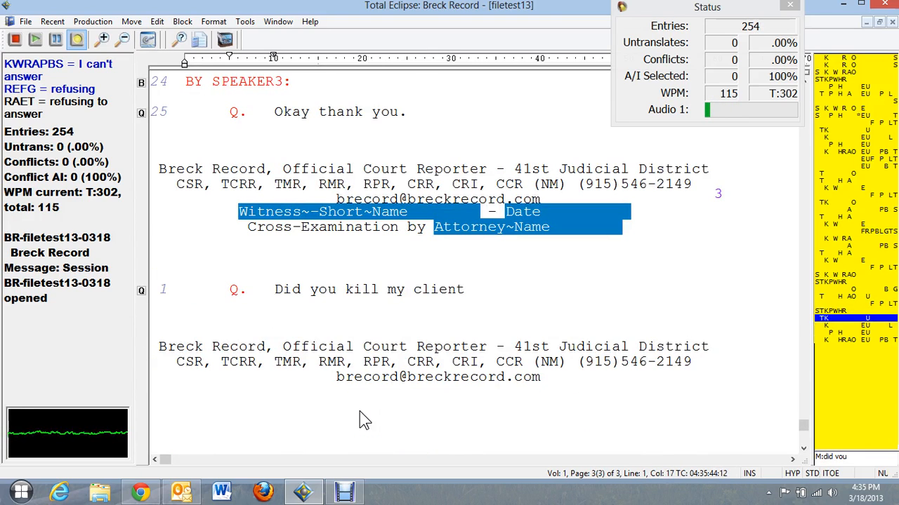
type("{S} SPEAKER2 I object to")
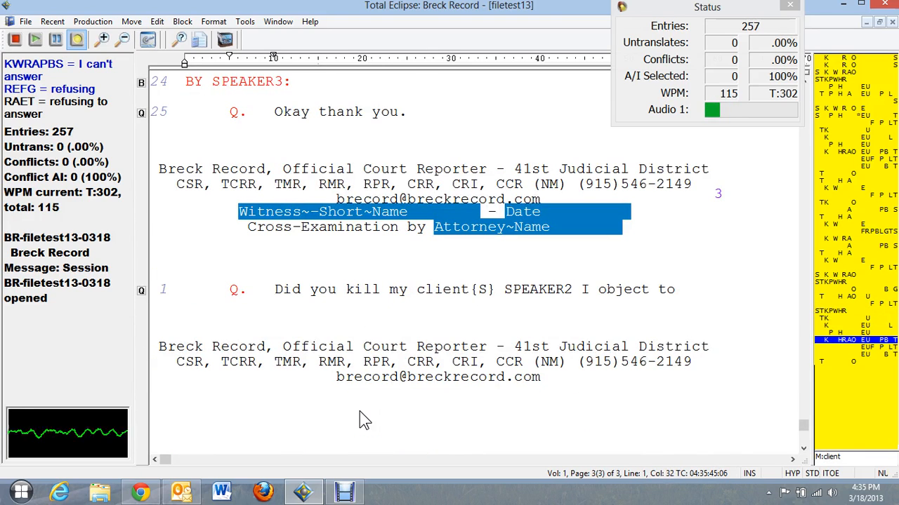
type(" that")
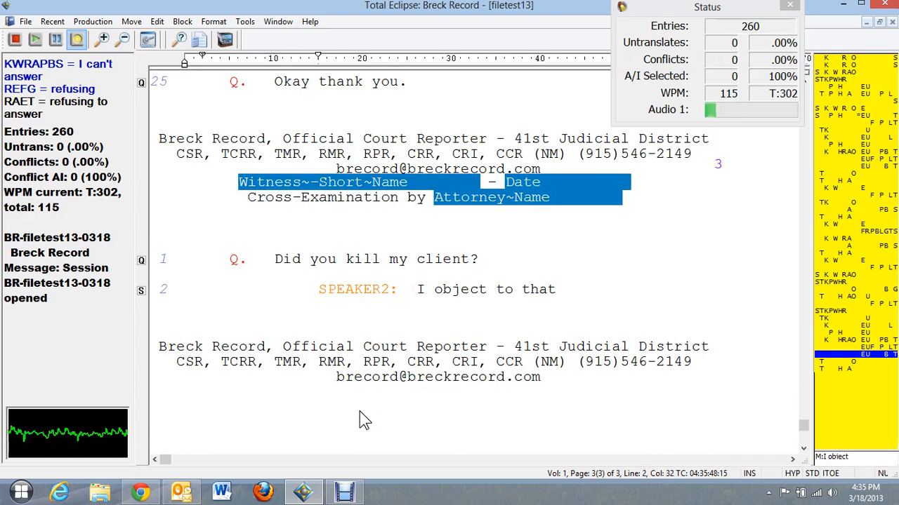
type(" {.} don't")
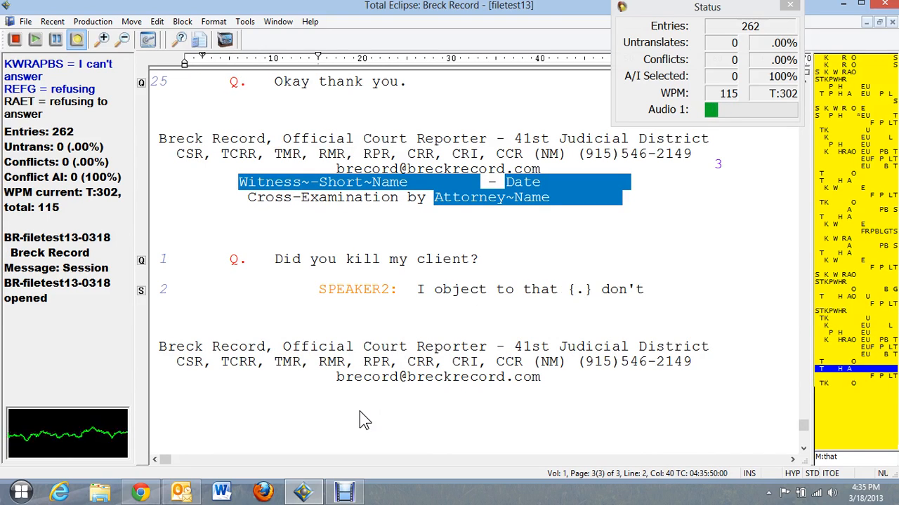
type(" answer {A}")
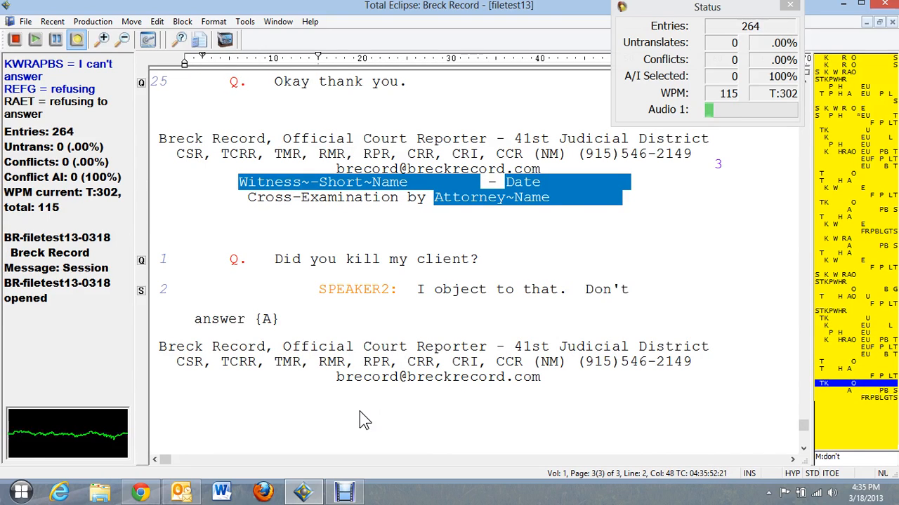
type(" I can't answer that question {.}")
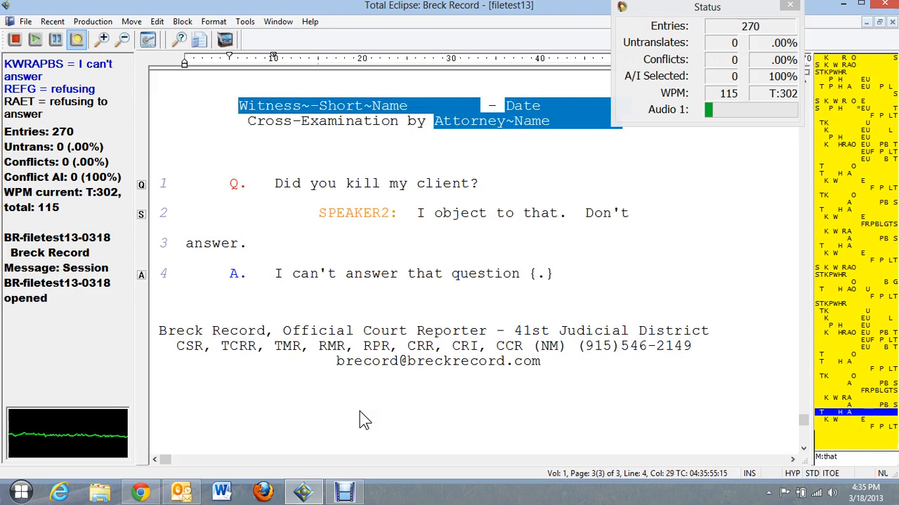
key("BackSpace")
key("BackSpace")
key("BackSpace")
key("BackSpace")
type(".")
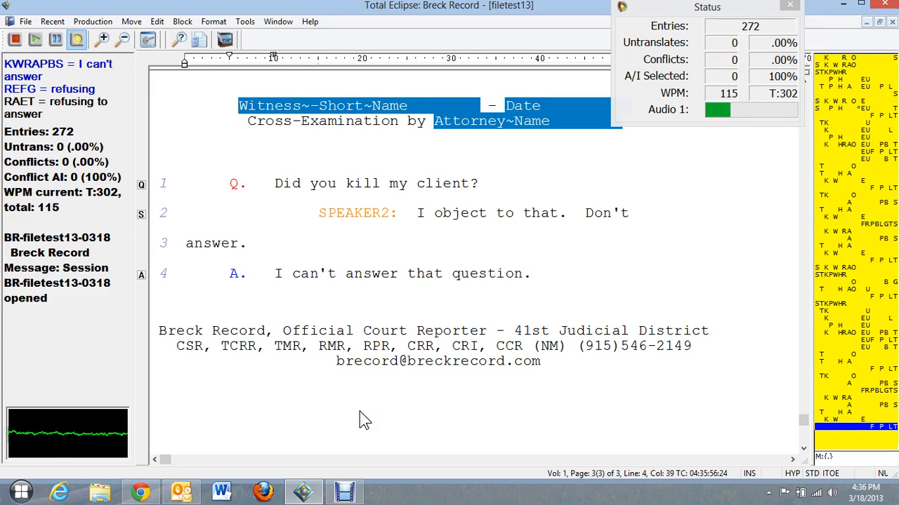
type("Okay thank you.")
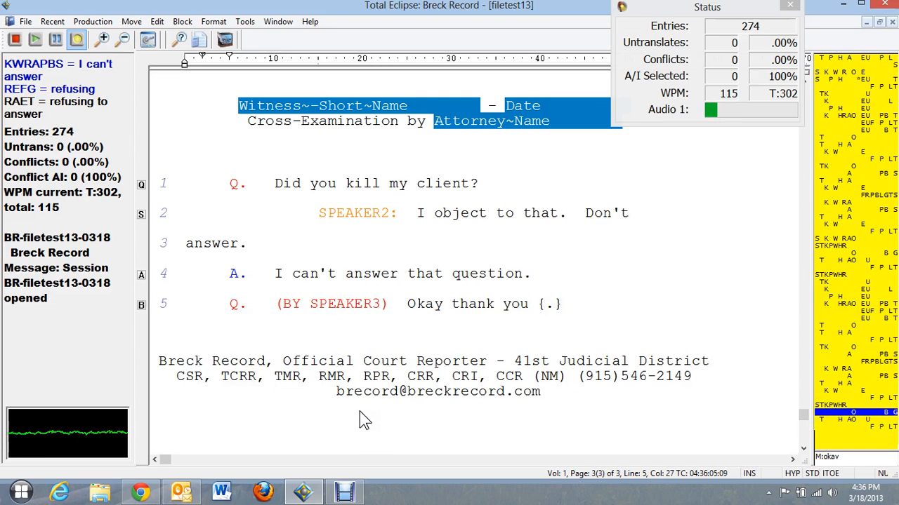
type(".")
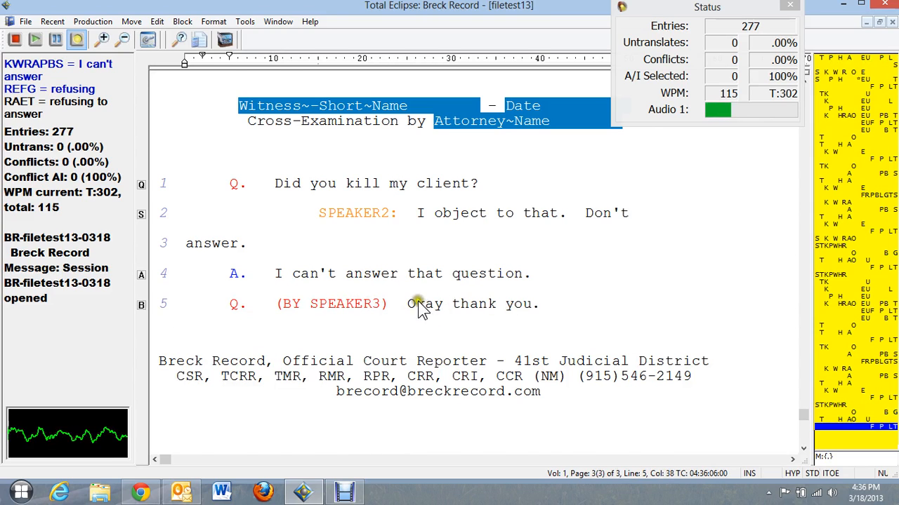
Scroll up through page 3 to review the recross-examination, then back down.
scroll(404, 291, "up", 1)
scroll(406, 296, "up", 2)
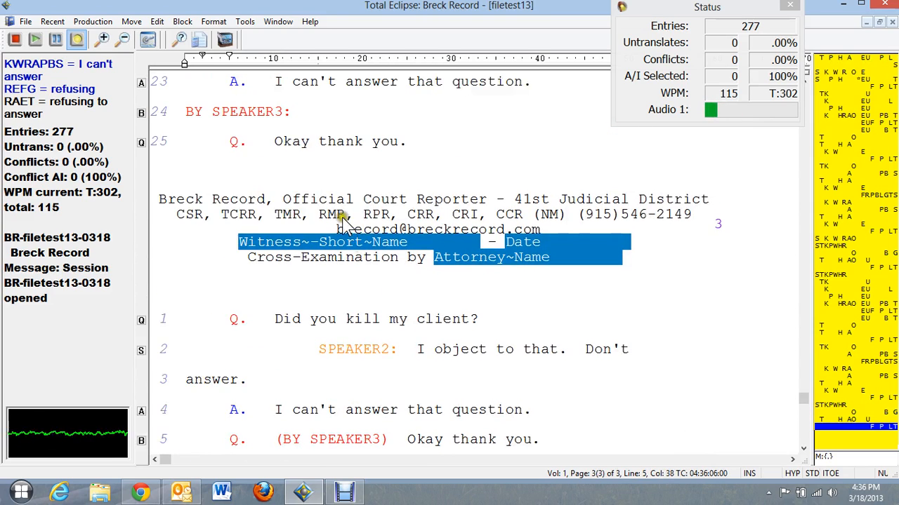
scroll(293, 171, "up", 3)
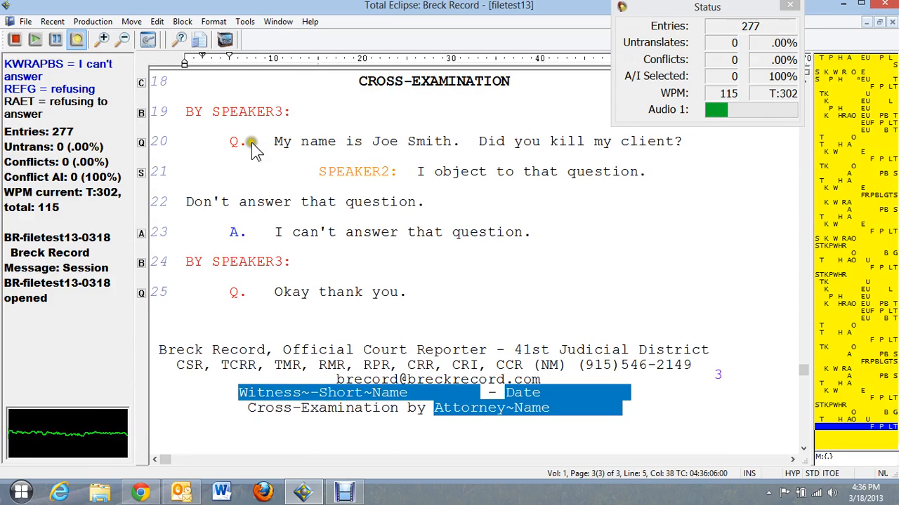
scroll(298, 147, "down", 12)
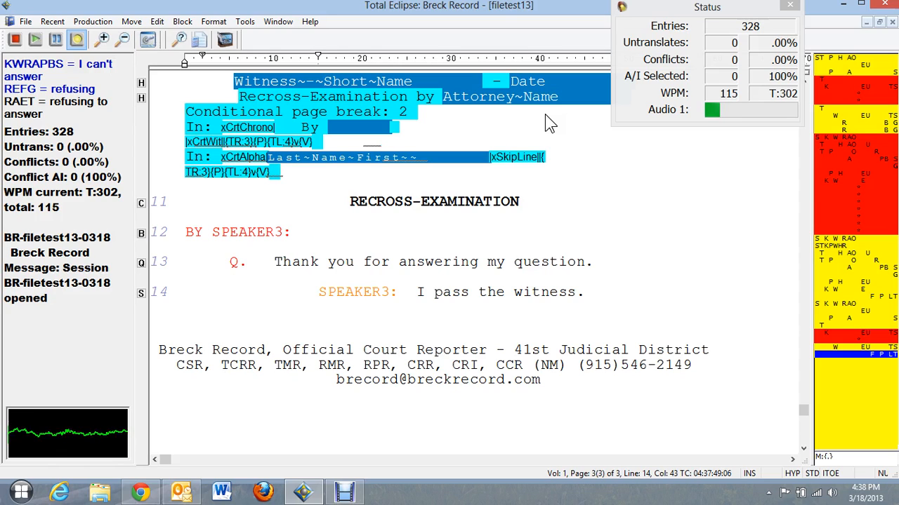
Write the Further Redirect heading into the realtime transcript.
type("{<Further redirect}")
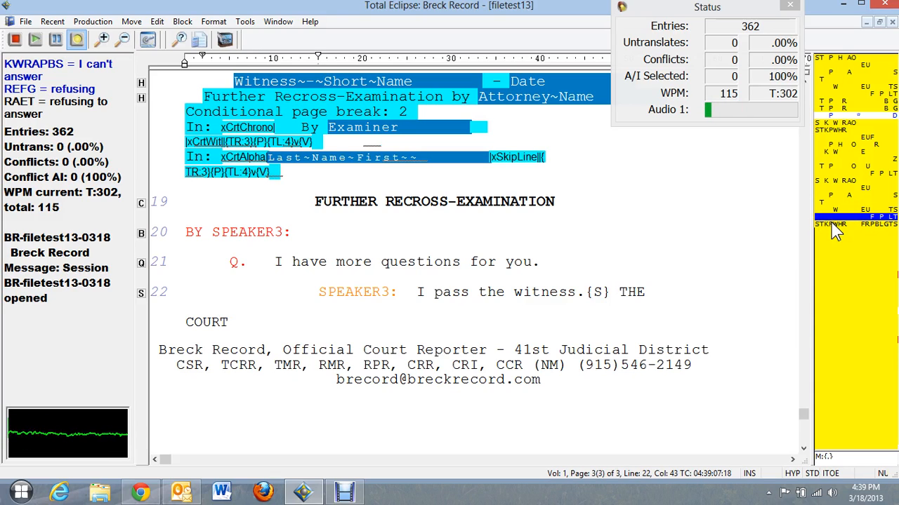
Write THE COURT's 'We need to take a break.' then Q: 'Let me just ask you real quickly.'.
type("we need")
type(" to take a break {.}")
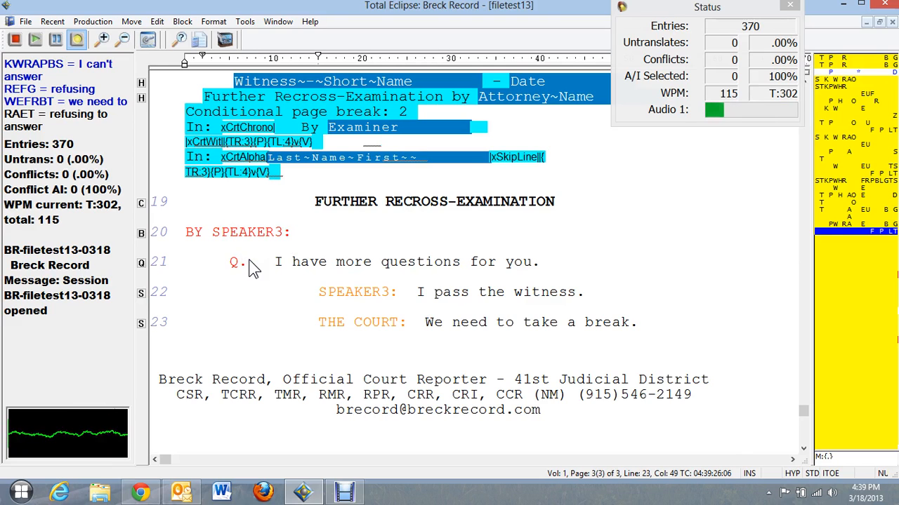
type("{Q}Let me just ask you")
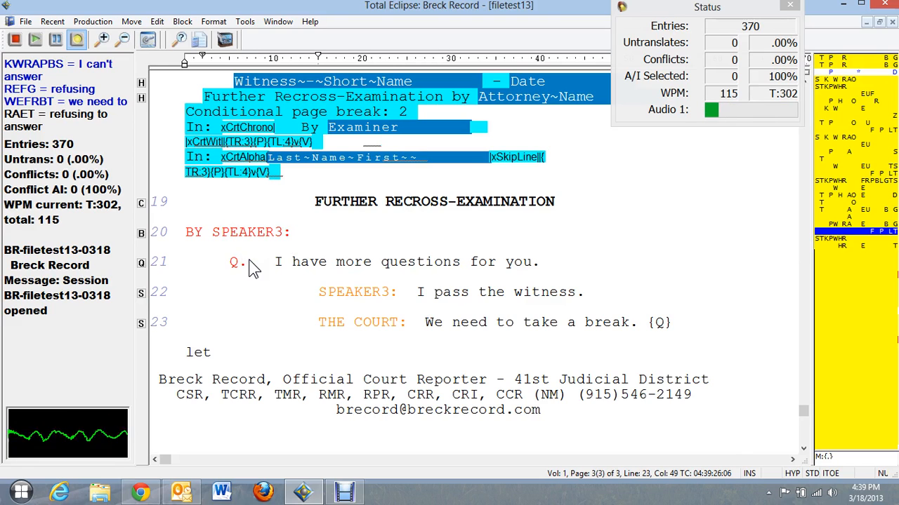
type(" real quickly {.}")
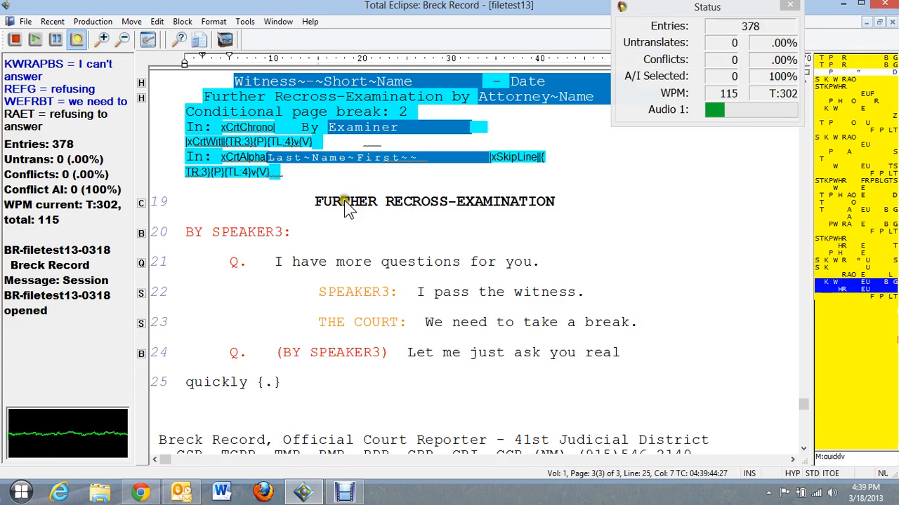
type(".")
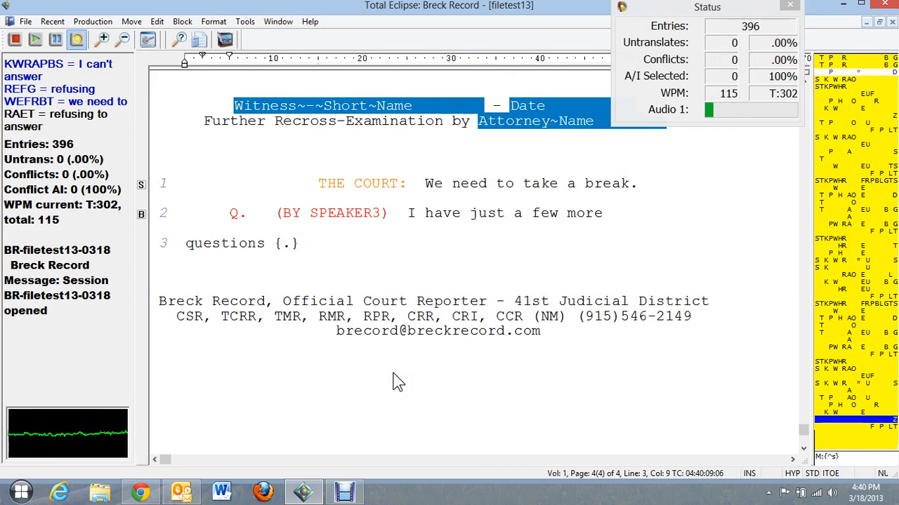
left_click(374, 215)
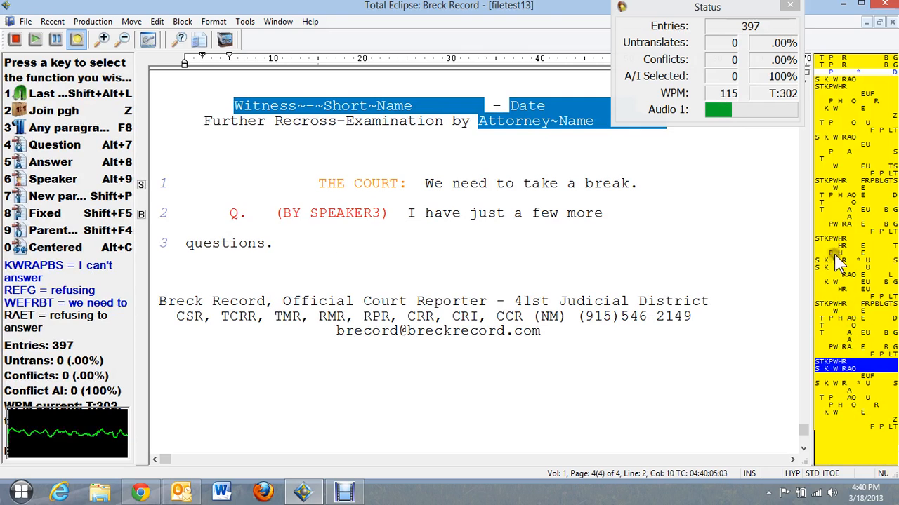
scroll(401, 218, "up", 2)
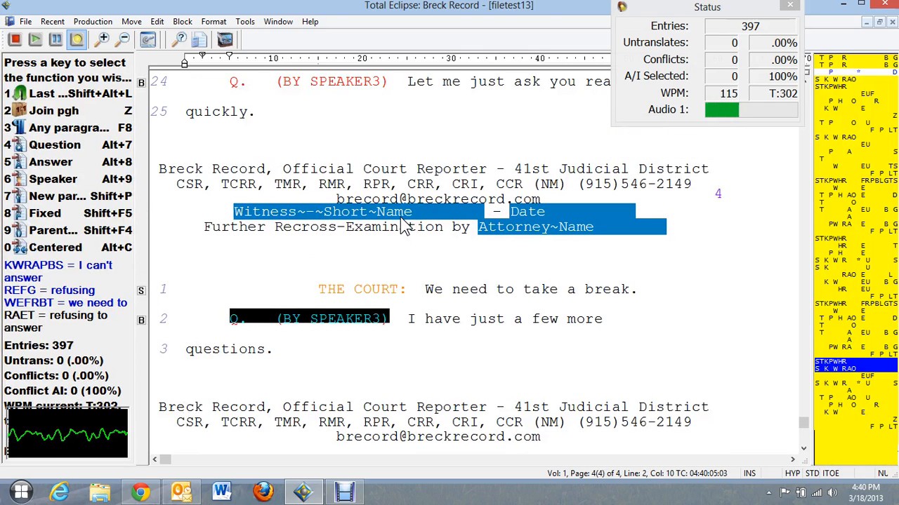
left_click(365, 105)
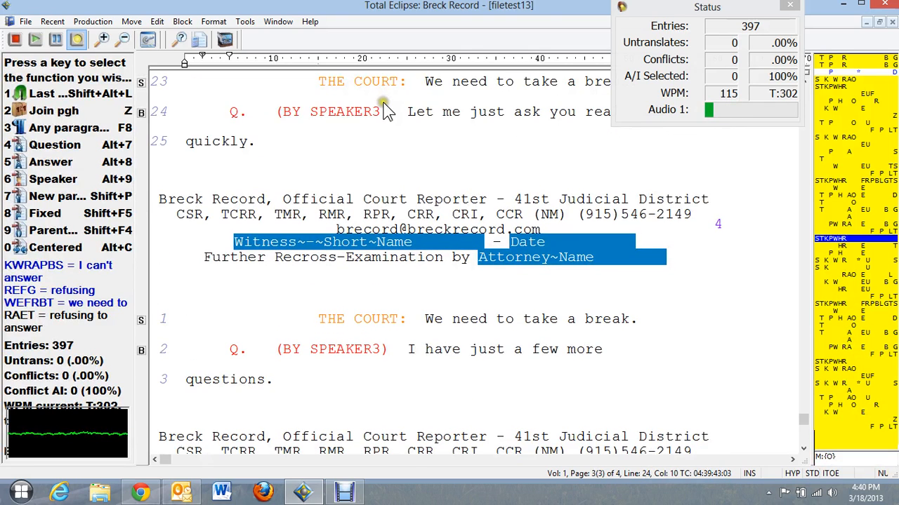
left_click(430, 112)
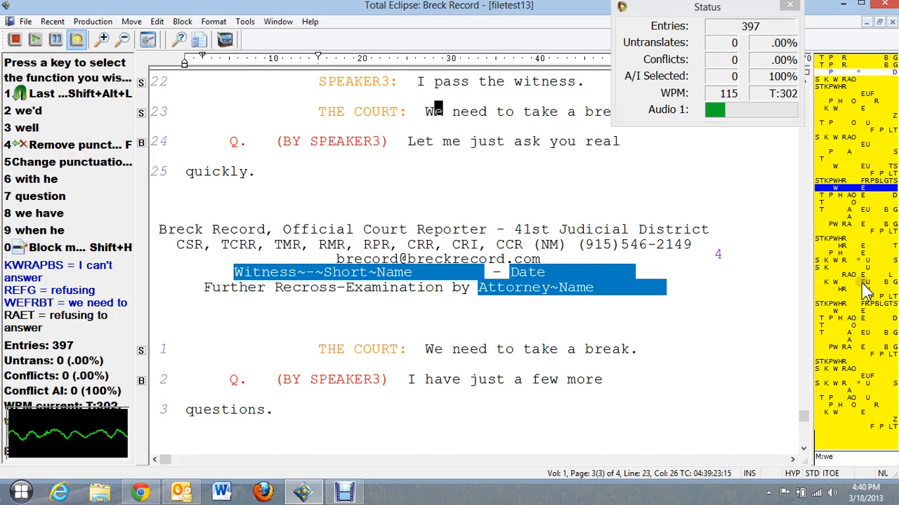
left_click(379, 144)
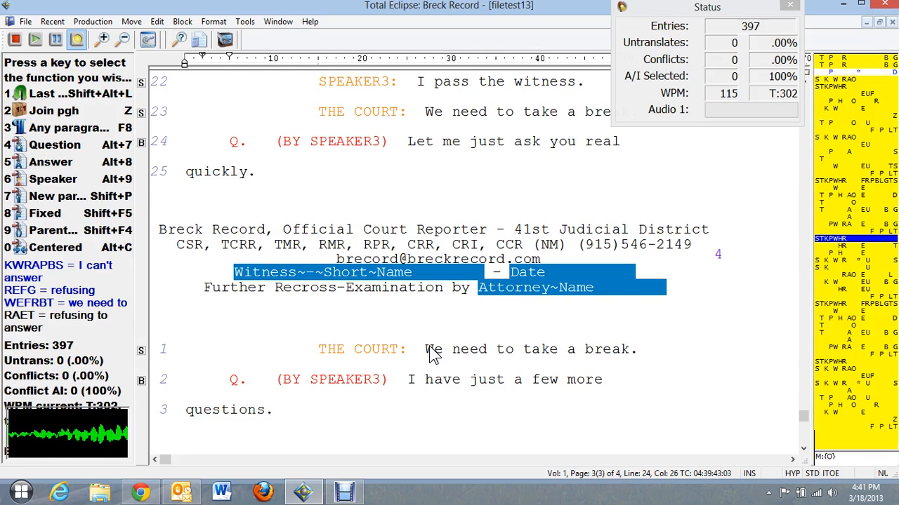
key("Escape")
key("Down")
key("Down")
key("Down")
key("Down")
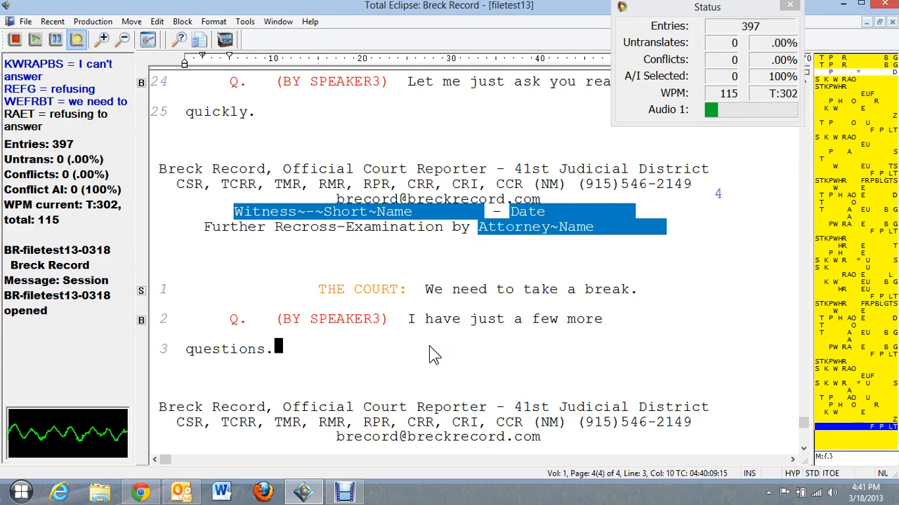
Stroke speaker codes SPEAKER2, ATTYS through ATTYH, and FSPEAKER through TSPEAKER, then switch to the recorder.
type("{S:SPEAKER2}")
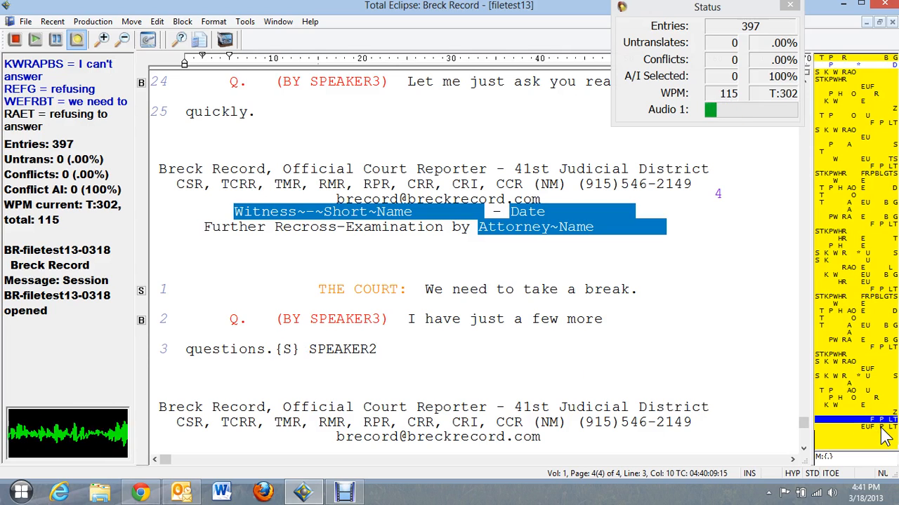
type("{S:ATTYS}")
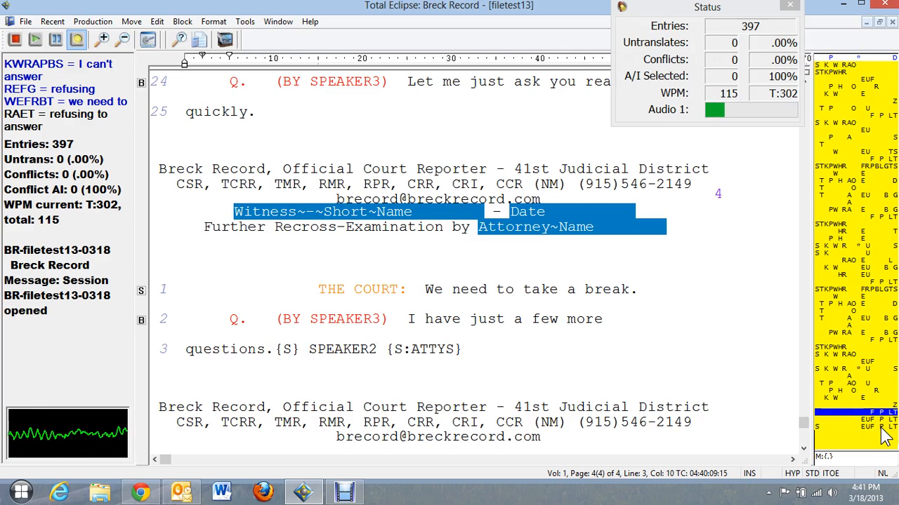
type(" {S:ATTYT}")
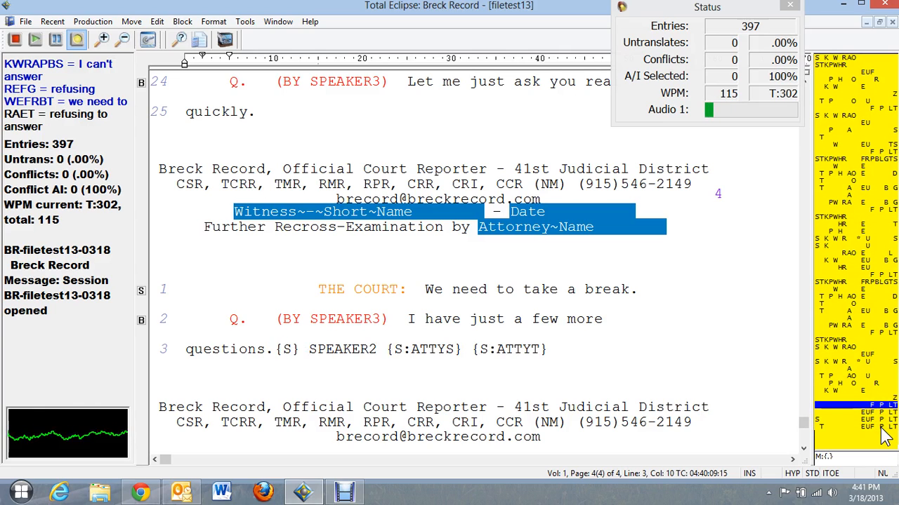
type(" {S:ATTYK}")
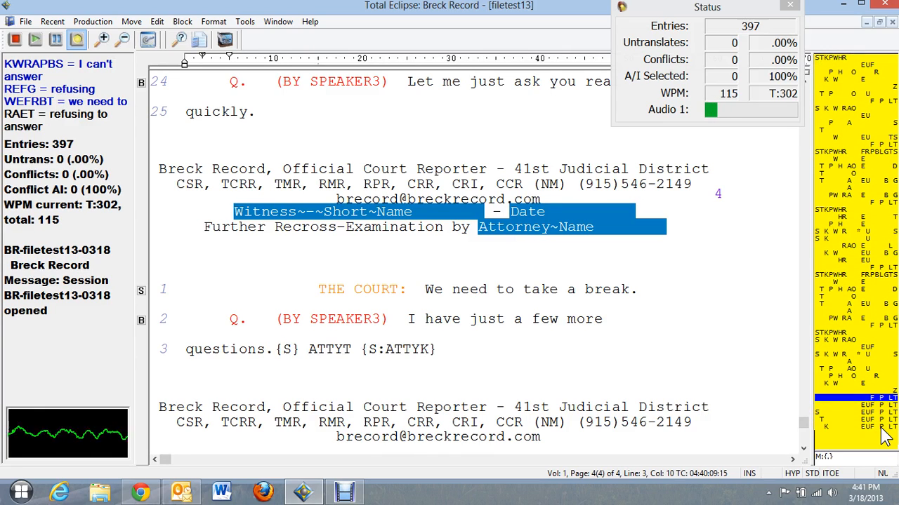
type(" {S:ATTYR}")
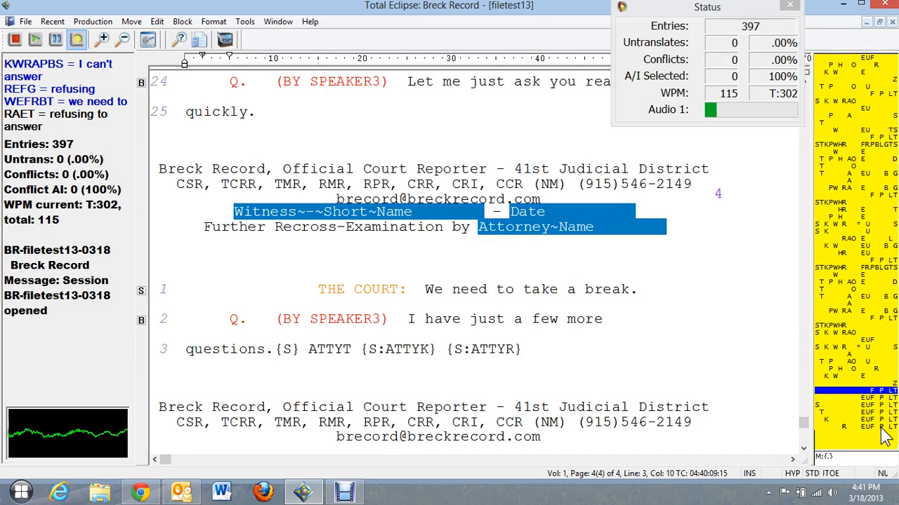
type(" {S:ATTYW}")
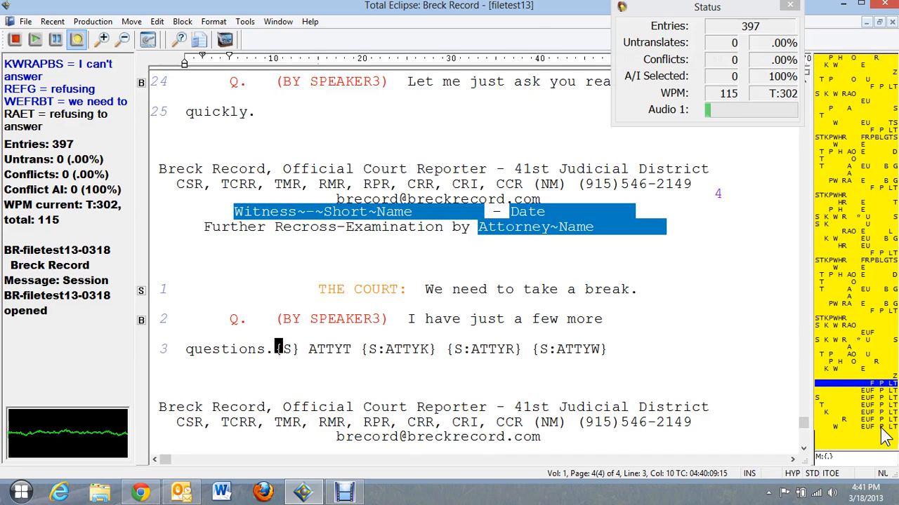
type(" {S:ATTYH}")
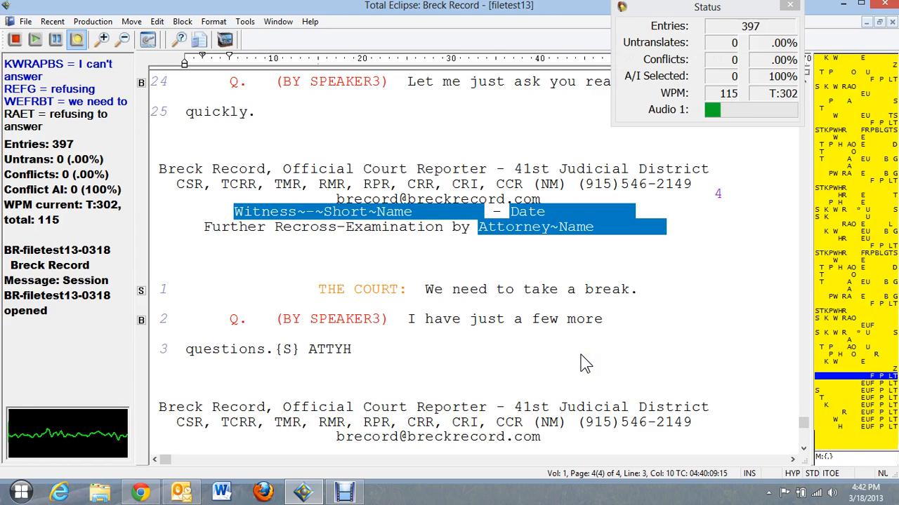
type("{S:FSPEAKER} {S:RSPEAKER}")
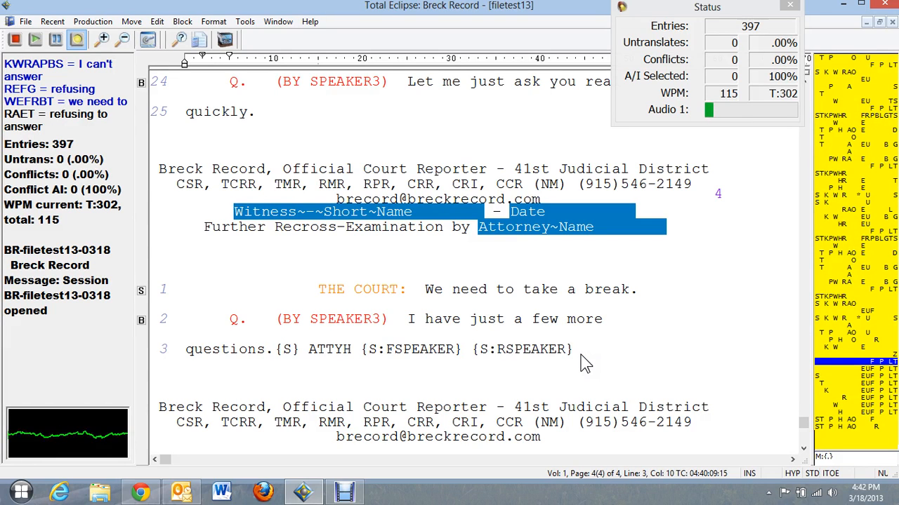
type(" {S:LSPEAKER} {S:TSPEAKER}")
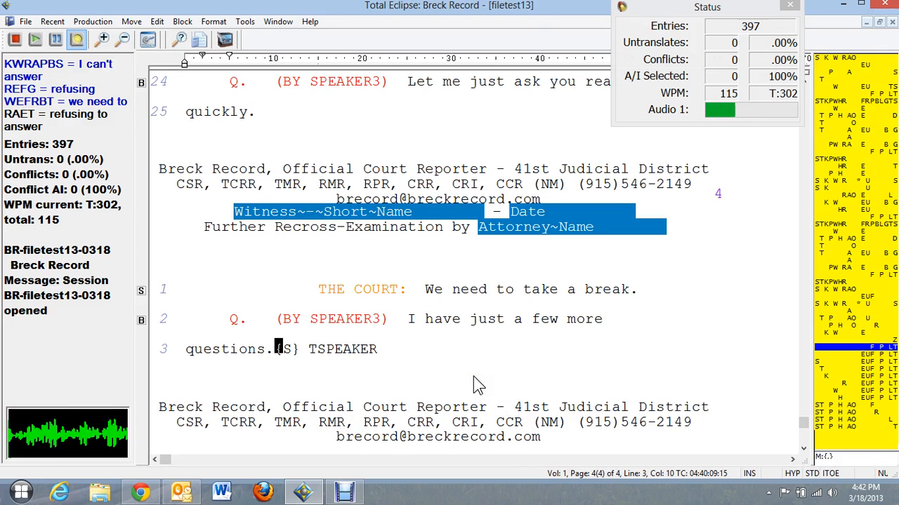
left_click(344, 493)
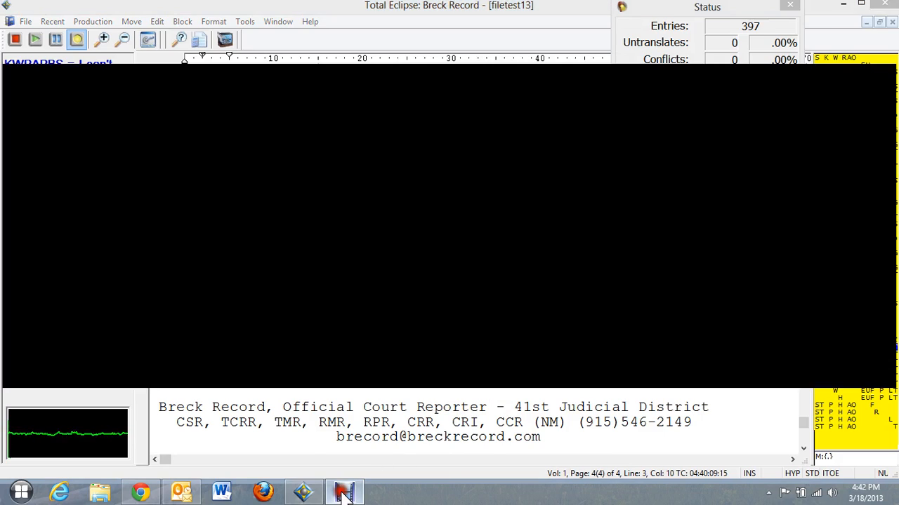